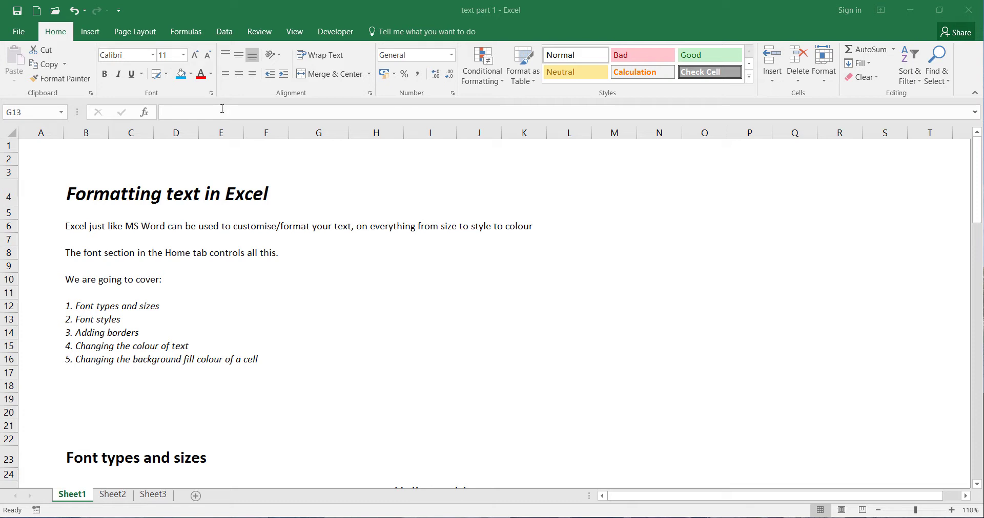
# - Examine the Calibri and Times New Roman "Hello world" samples in the Font types and sizes section
pyautogui.click(372, 318)
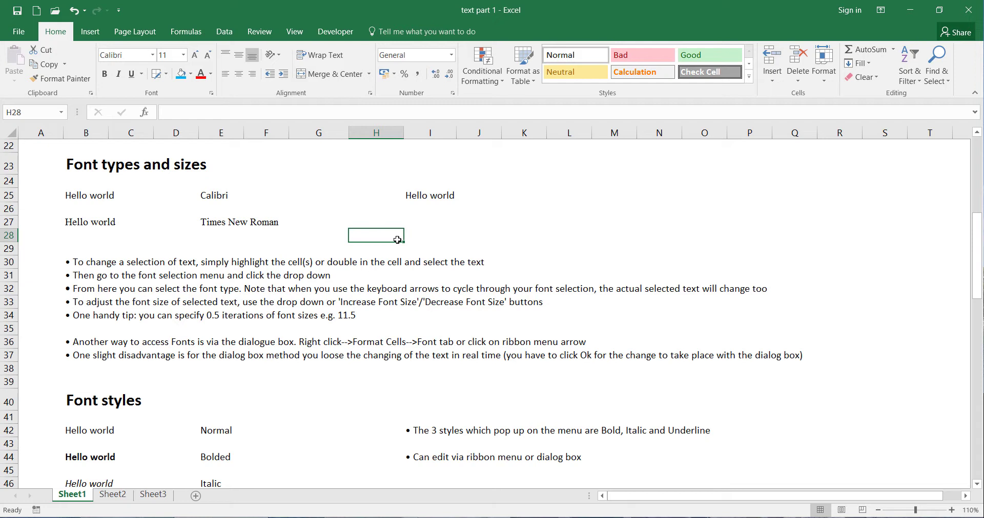
pyautogui.click(84, 197)
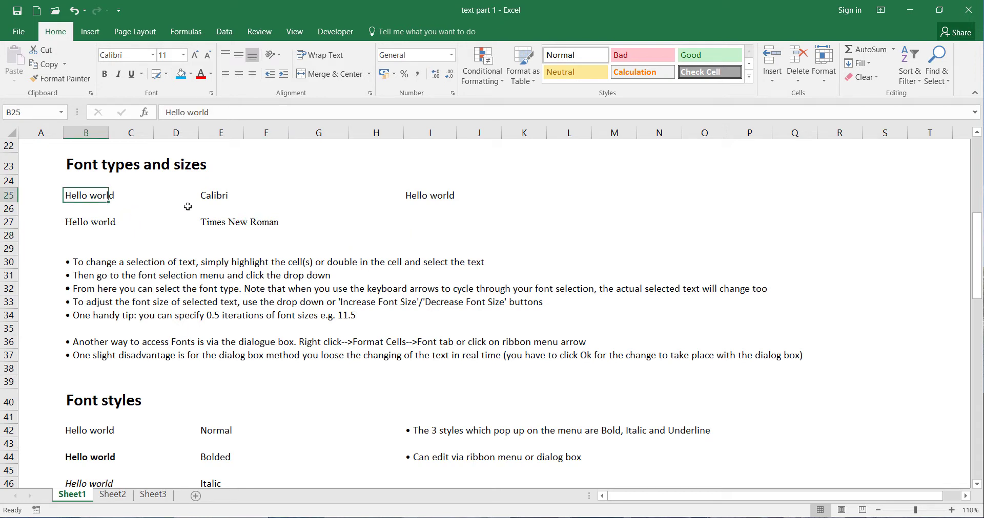
pyautogui.click(95, 229)
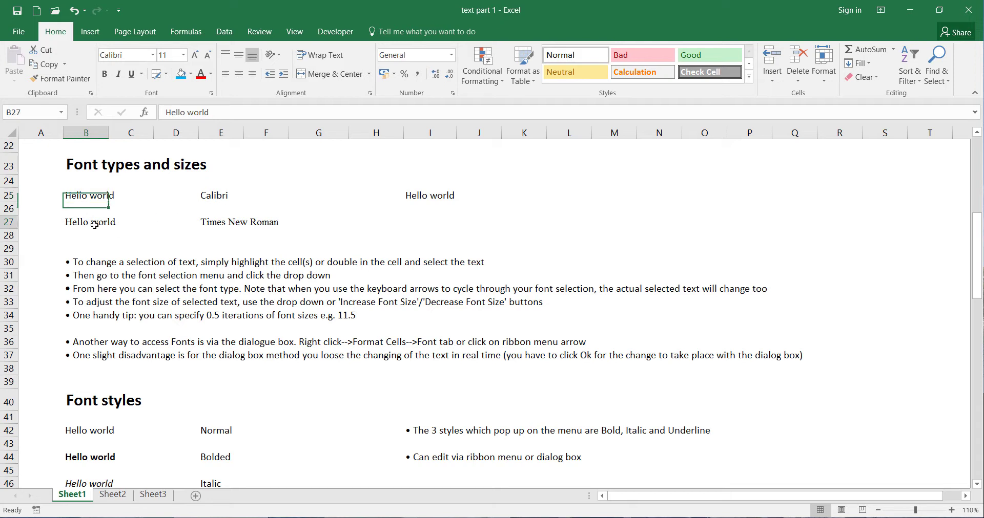
pyautogui.click(182, 240)
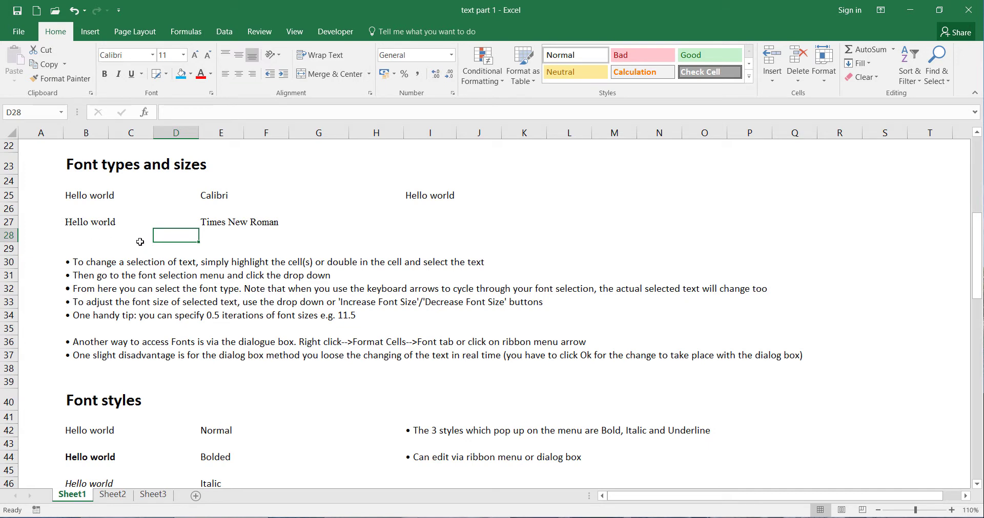
# - Change the font of the "Hello world" text in cell I25 to Arial
pyautogui.click(430, 214)
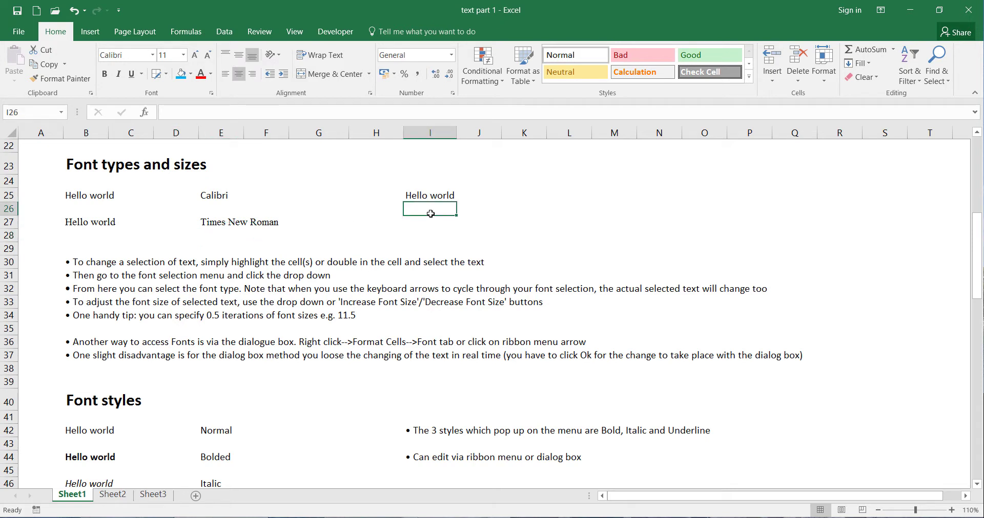
pyautogui.click(430, 199)
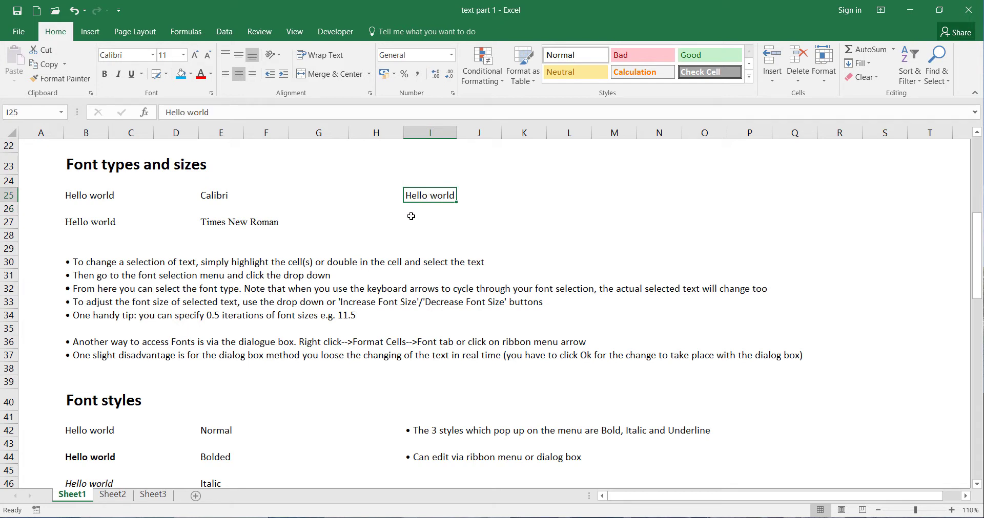
pyautogui.doubleClick(406, 194)
pyautogui.moveTo(406, 195); pyautogui.dragTo(455, 195)
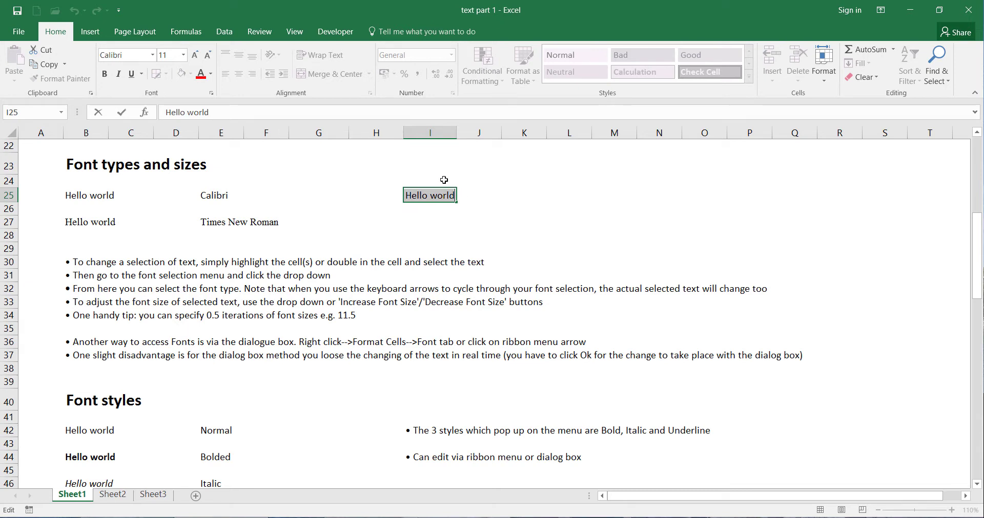
pyautogui.click(152, 55)
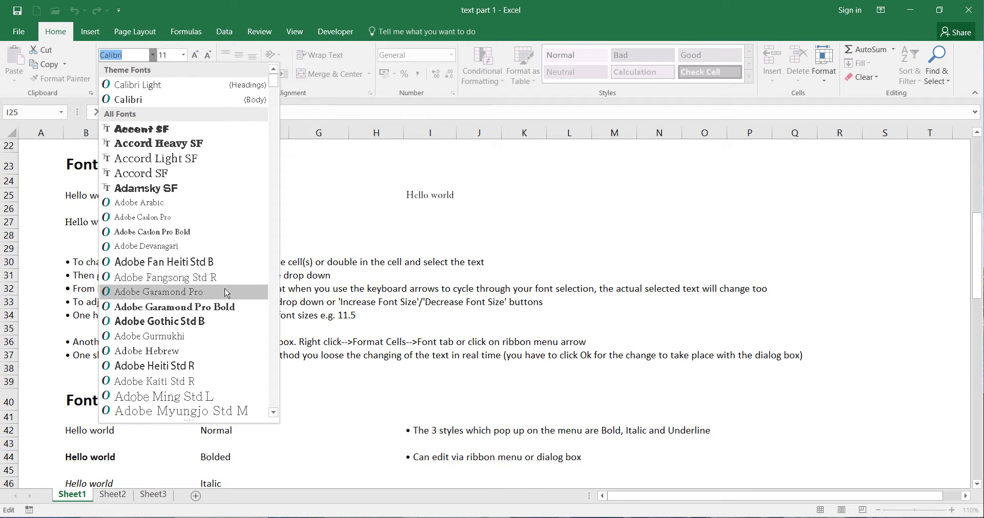
pyautogui.moveTo(277, 78); pyautogui.dragTo(276, 81)
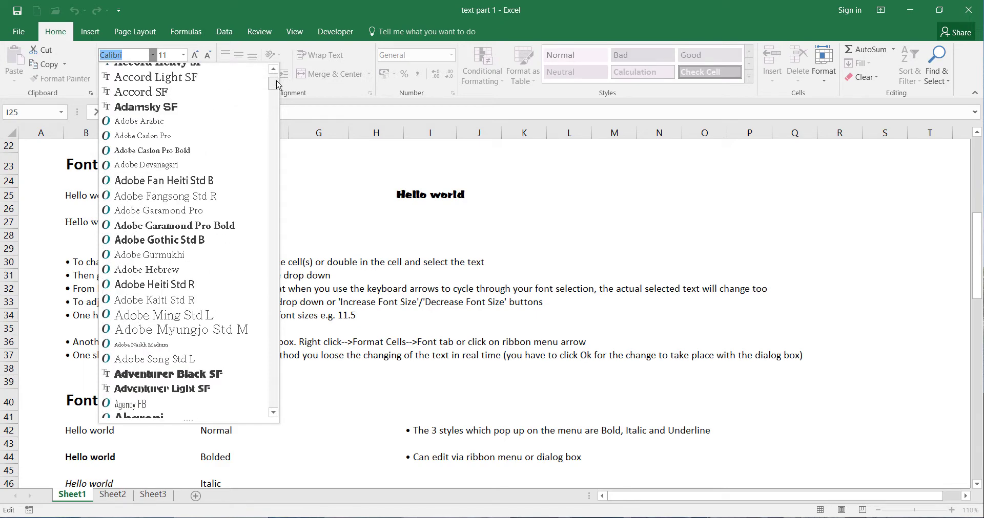
pyautogui.moveTo(276, 81); pyautogui.dragTo(279, 108)
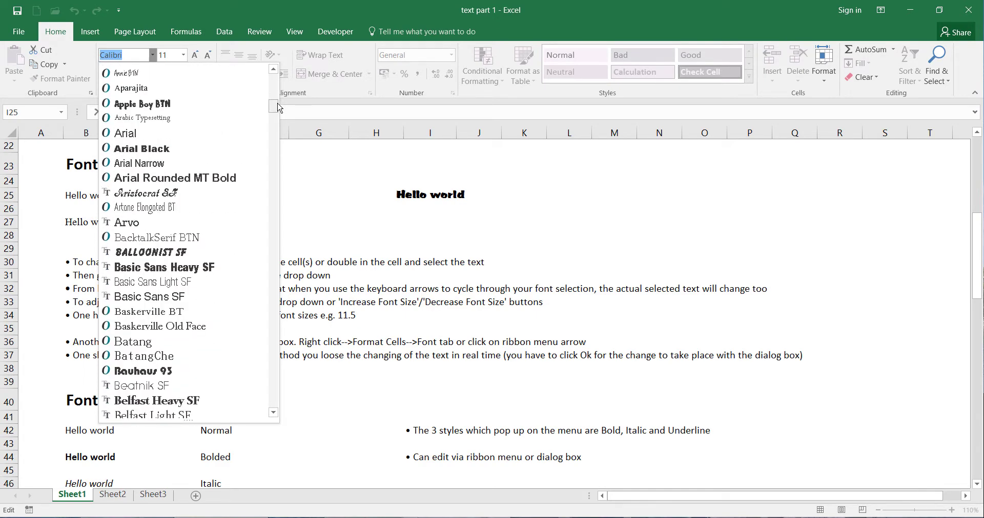
pyautogui.click(214, 133)
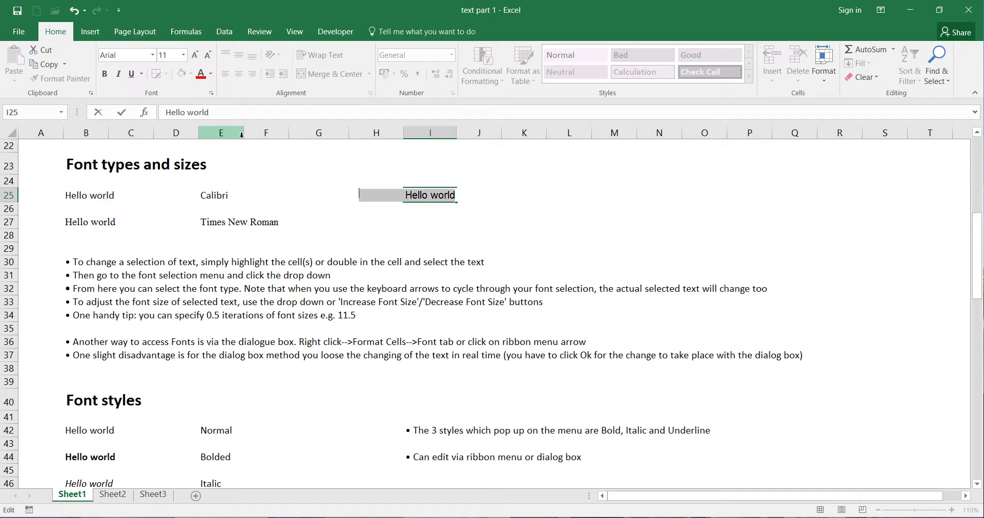
pyautogui.click(389, 223)
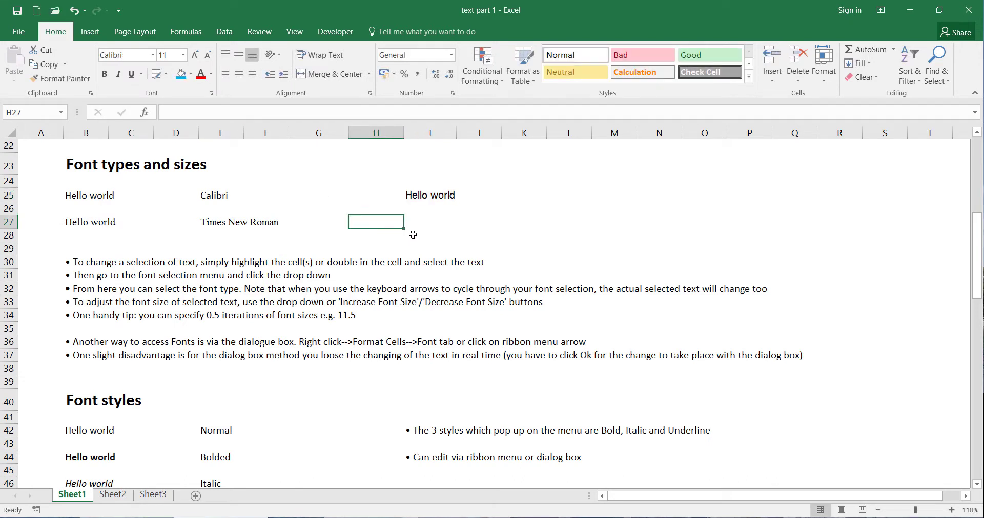
# - Set the font size of the "Hello world" text in cell I25 to 12
pyautogui.click(414, 198)
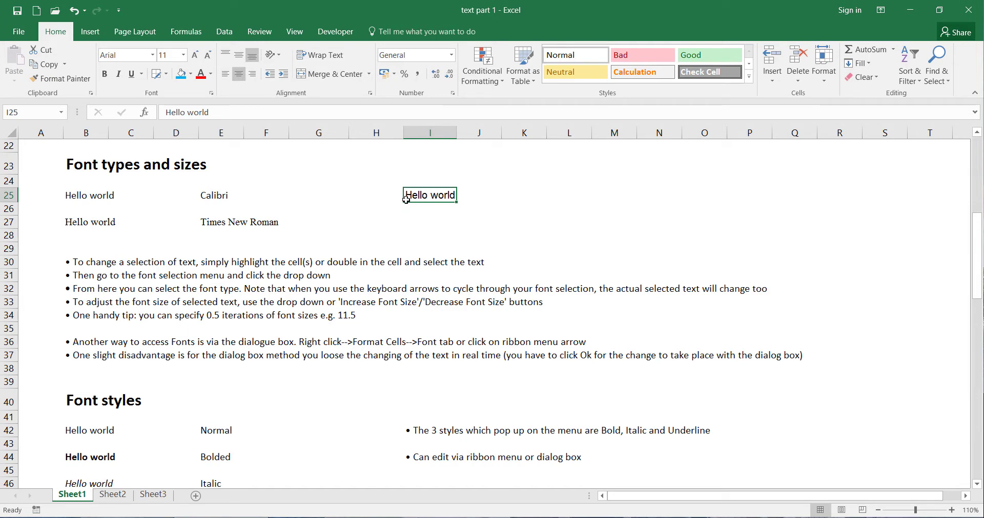
pyautogui.click(185, 60)
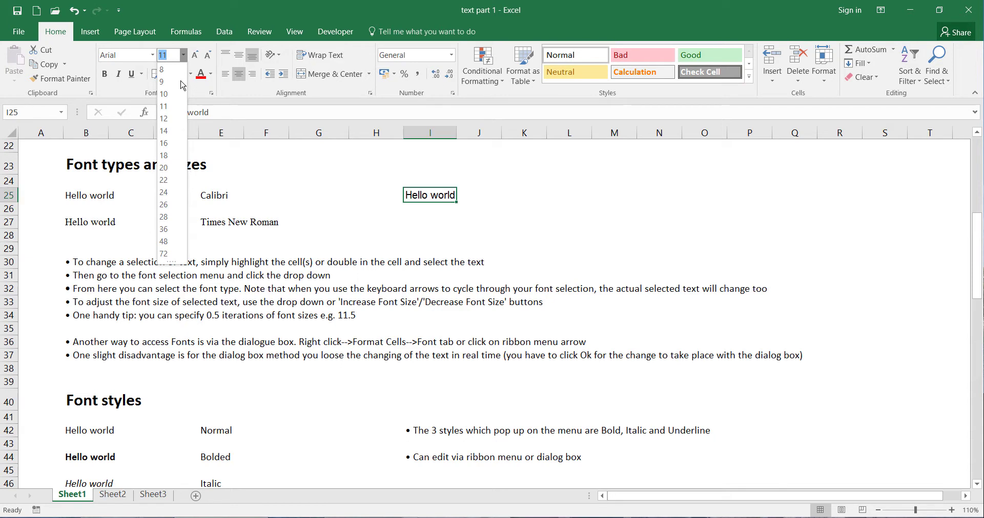
pyautogui.click(169, 119)
pyautogui.click(430, 233)
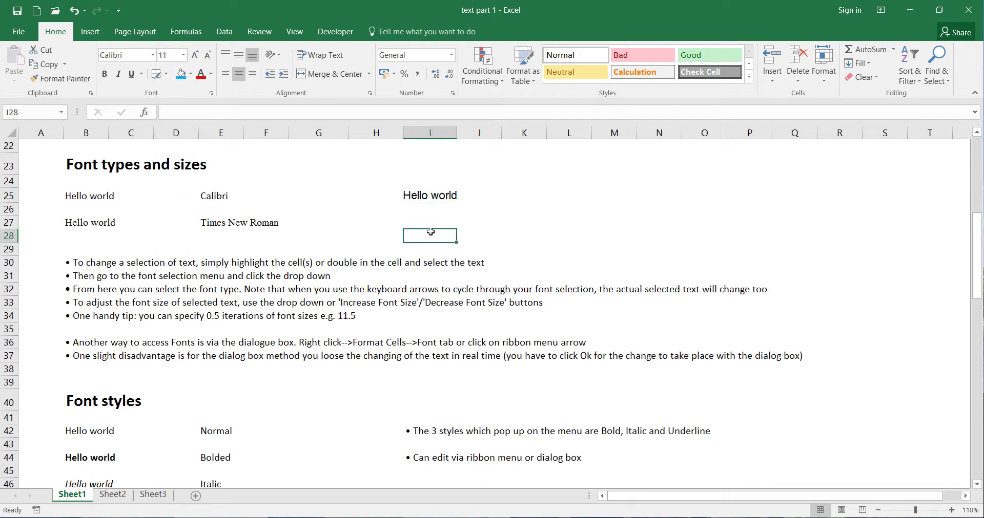
pyautogui.click(424, 210)
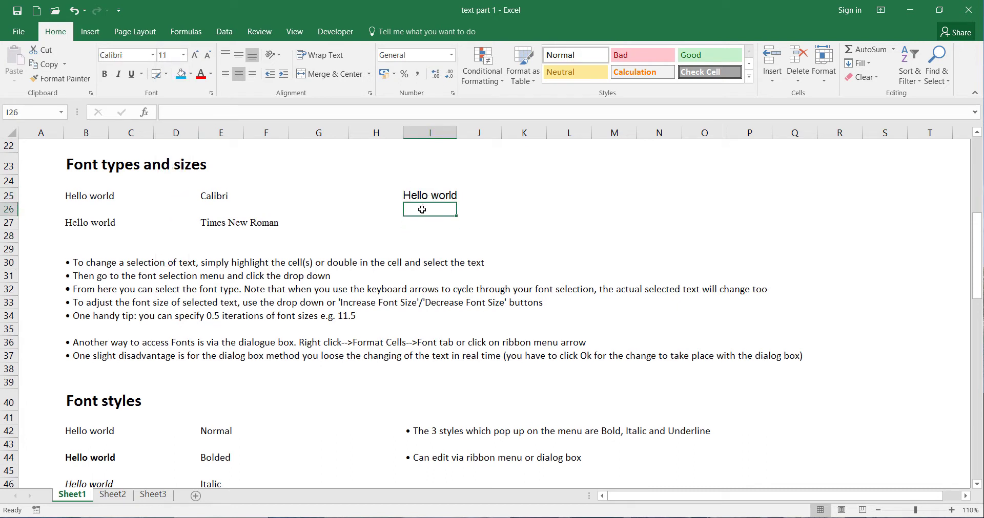
# - Increase the font size of cell I25 by one increment to 14 and decrease it back to 12
pyautogui.click(415, 198)
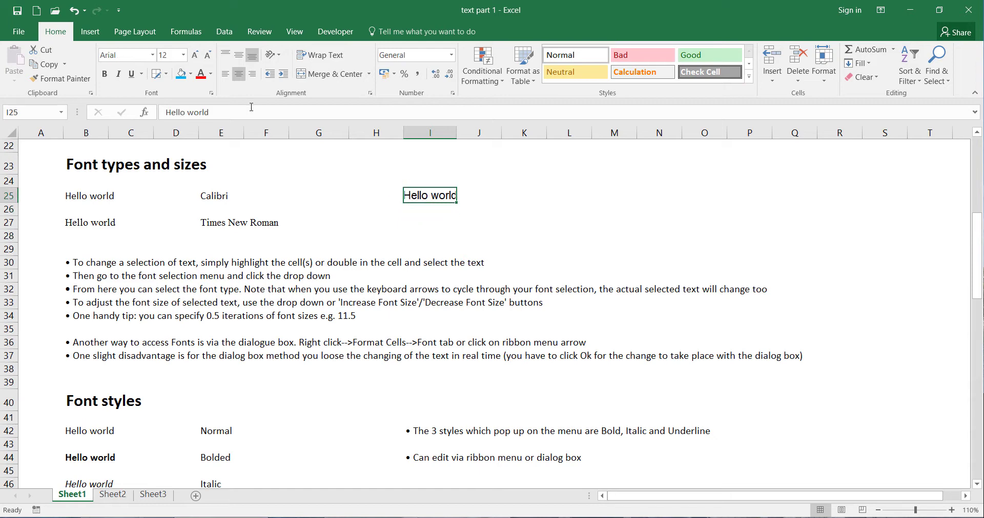
pyautogui.click(195, 55)
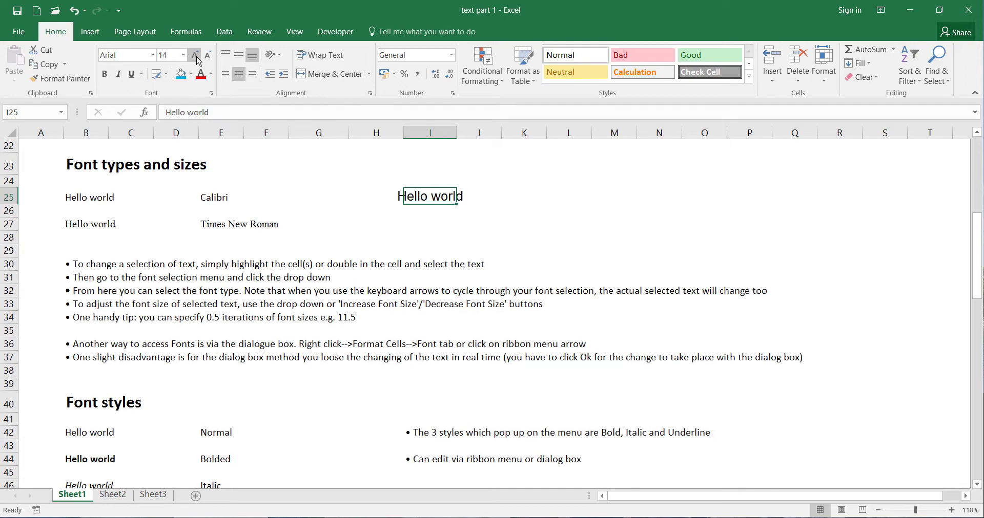
pyautogui.click(206, 61)
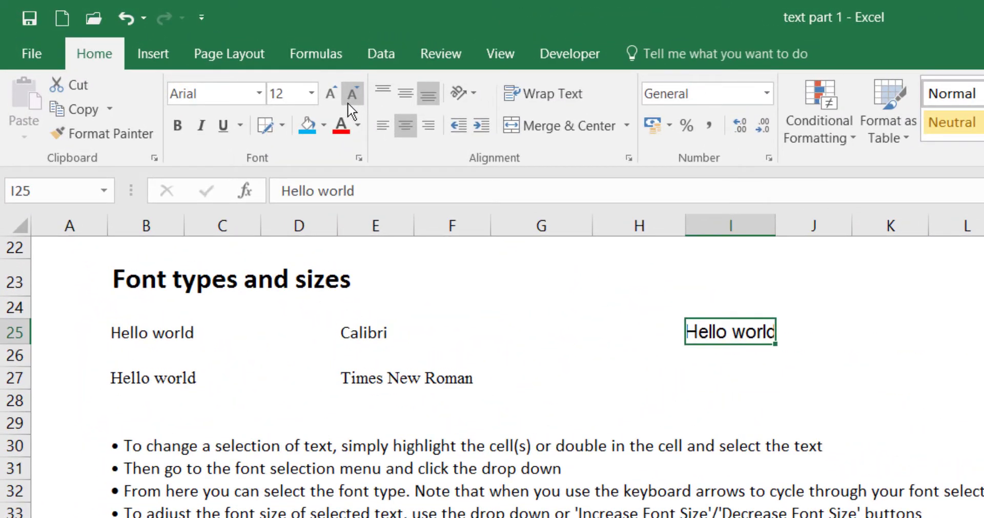
# - Set the font size of cell I25 to the custom half-point value 11.5
pyautogui.click(294, 92)
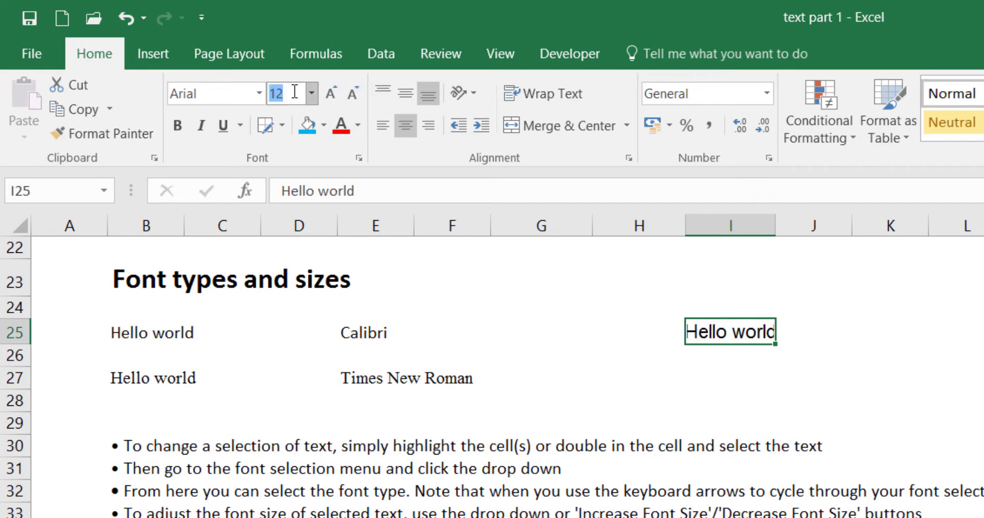
pyautogui.write('11.5')
pyautogui.press('Return')
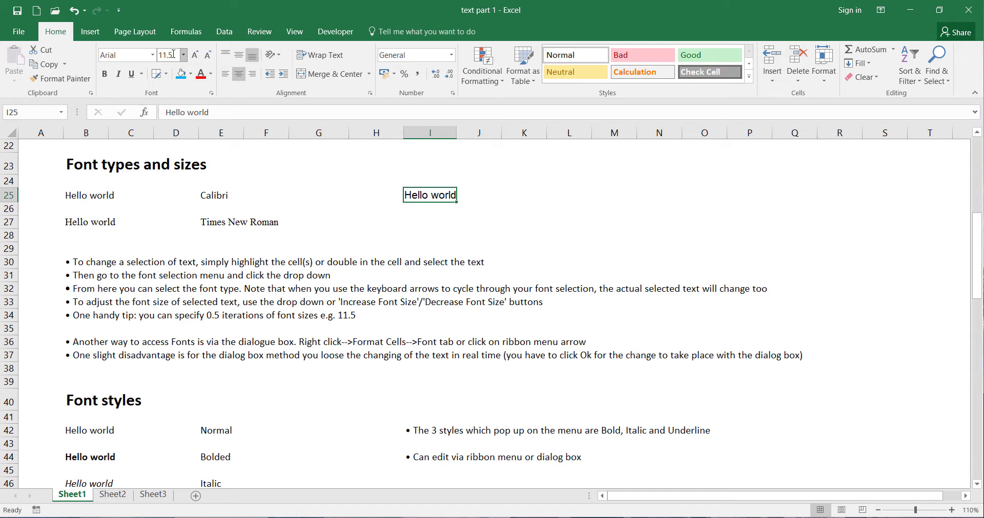
# - Open the font settings dialog for cell I25, move it clear of the cell to review its options, and dismiss it
pyautogui.click(211, 93)
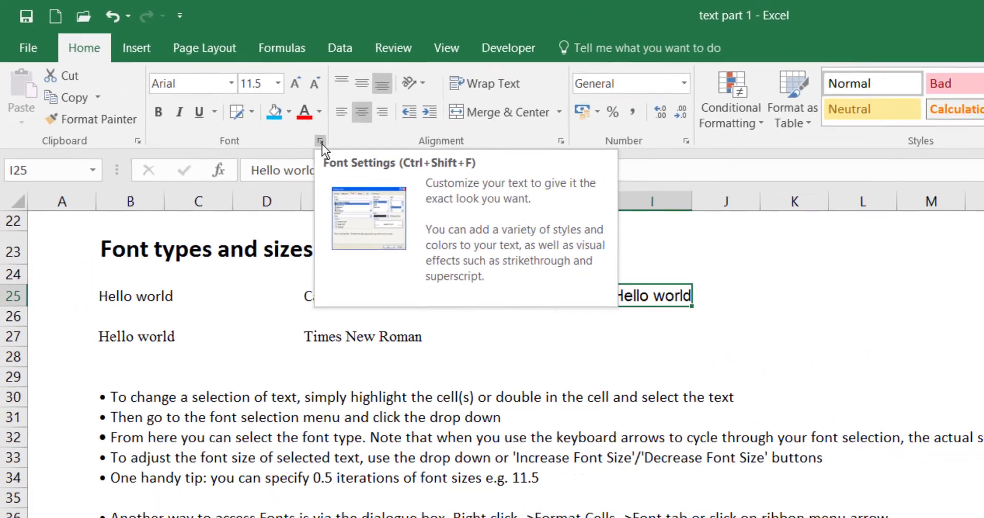
pyautogui.click(377, 169)
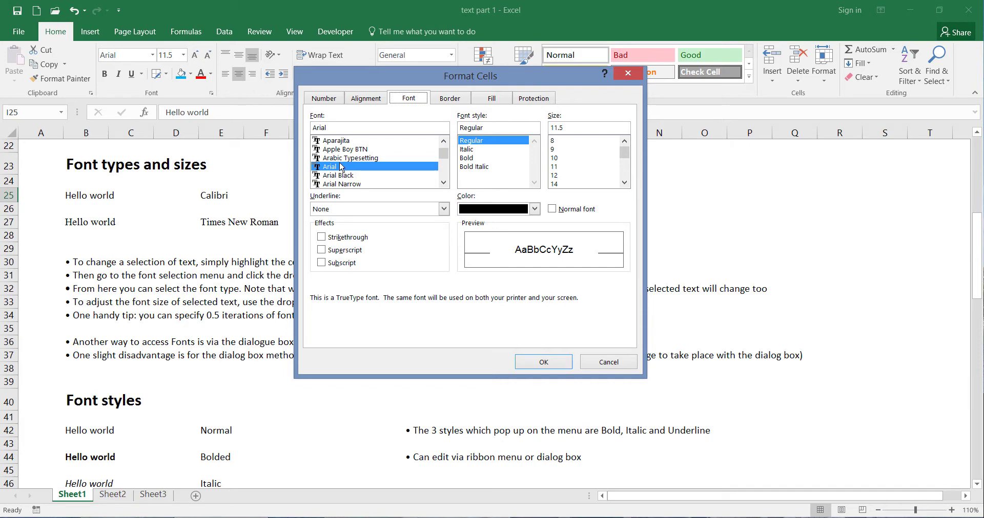
pyautogui.moveTo(423, 86); pyautogui.dragTo(648, 146)
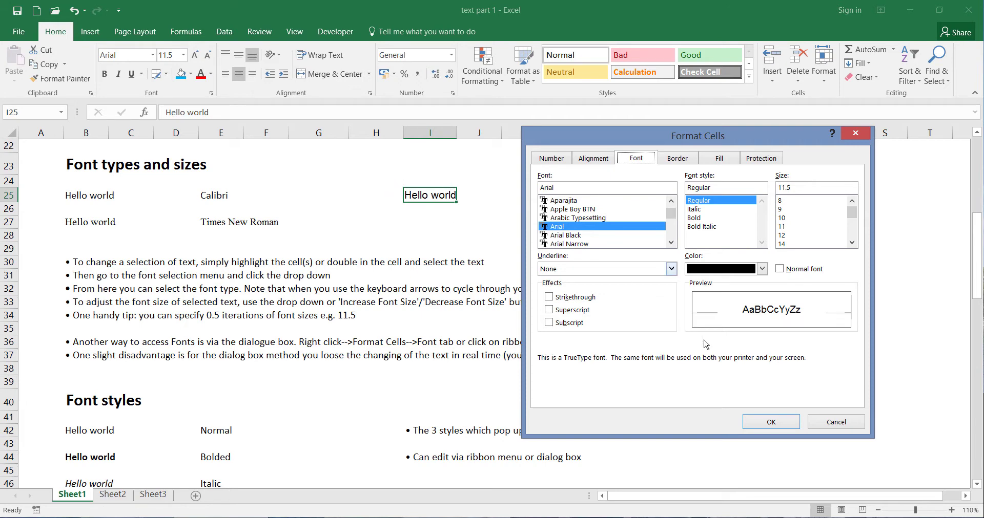
pyautogui.click(811, 418)
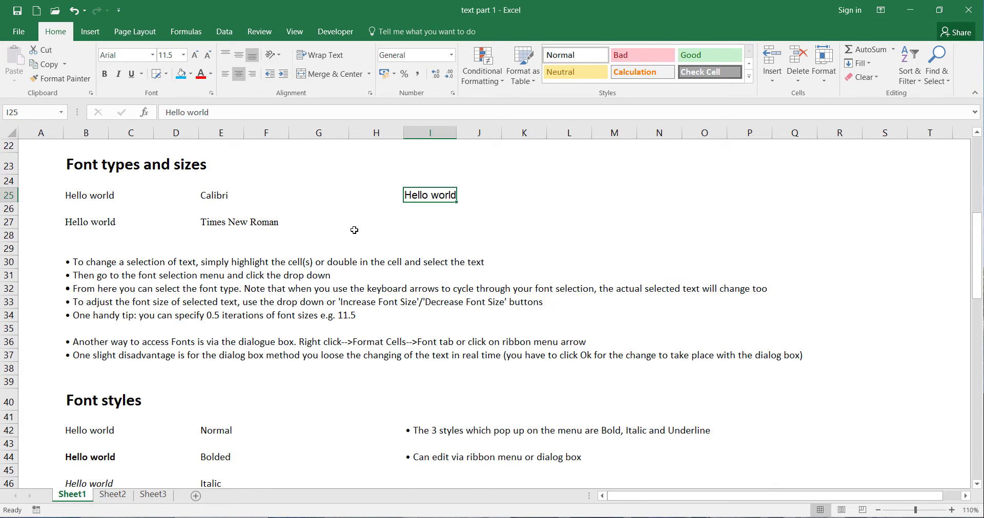
# - Reopen Format Cells for cell I25, browse its font list, and close the dialog without changing anything
pyautogui.rightClick(415, 194)
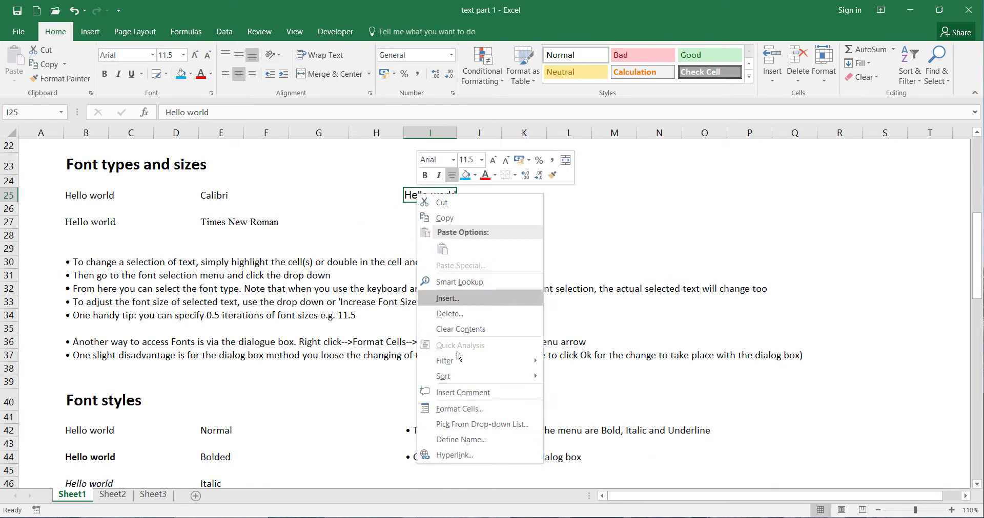
pyautogui.click(468, 410)
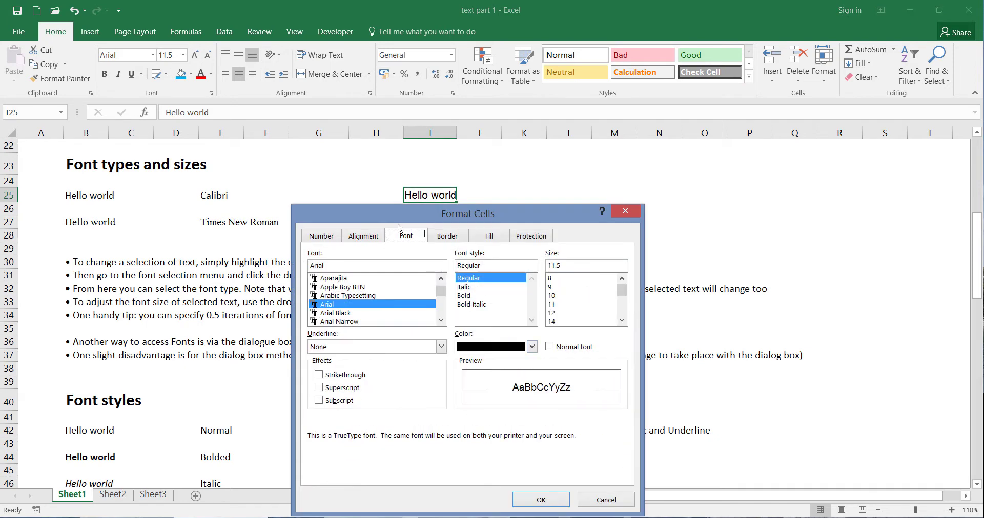
pyautogui.moveTo(394, 218); pyautogui.dragTo(387, 143)
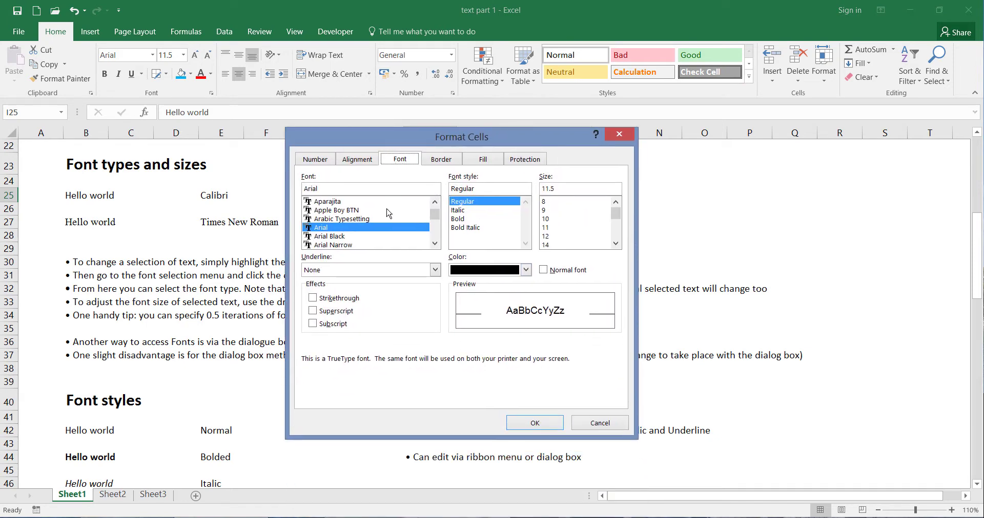
pyautogui.scroll(1, 386, 223)
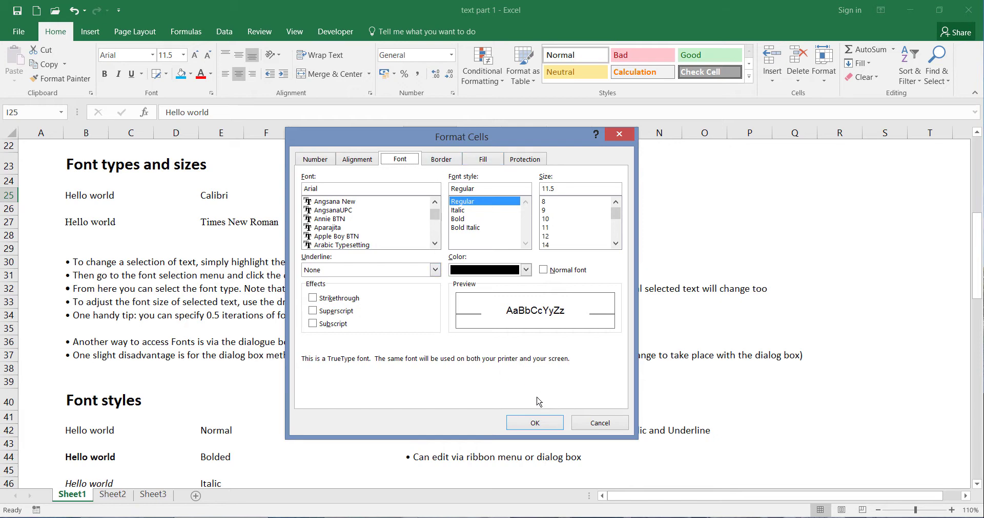
pyautogui.click(575, 425)
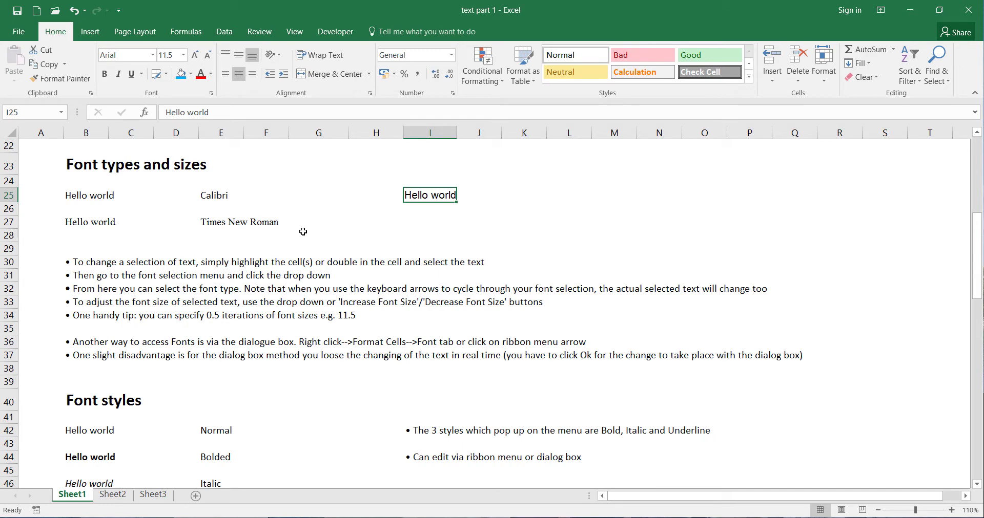
# - View the available underline styles for an empty cell in the Font styles section without applying one
pyautogui.click(476, 321)
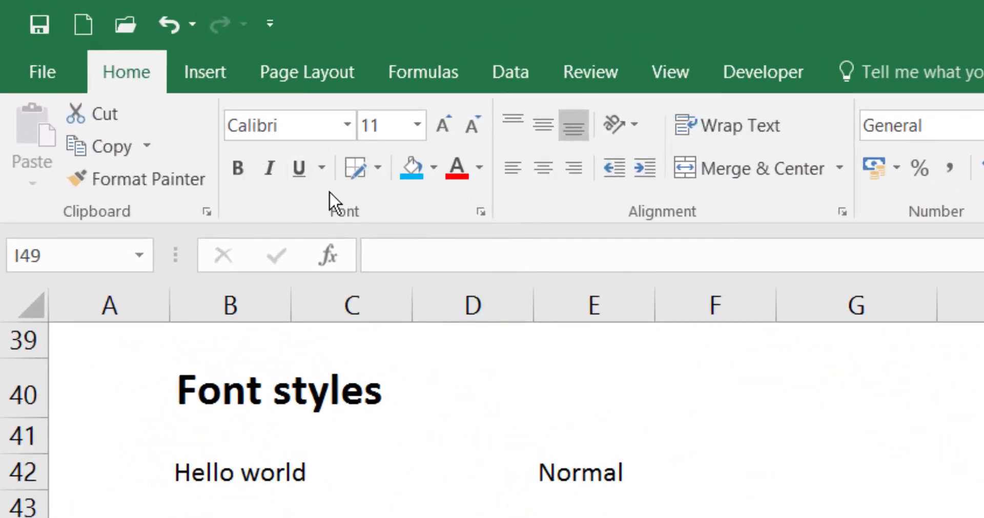
pyautogui.click(328, 179)
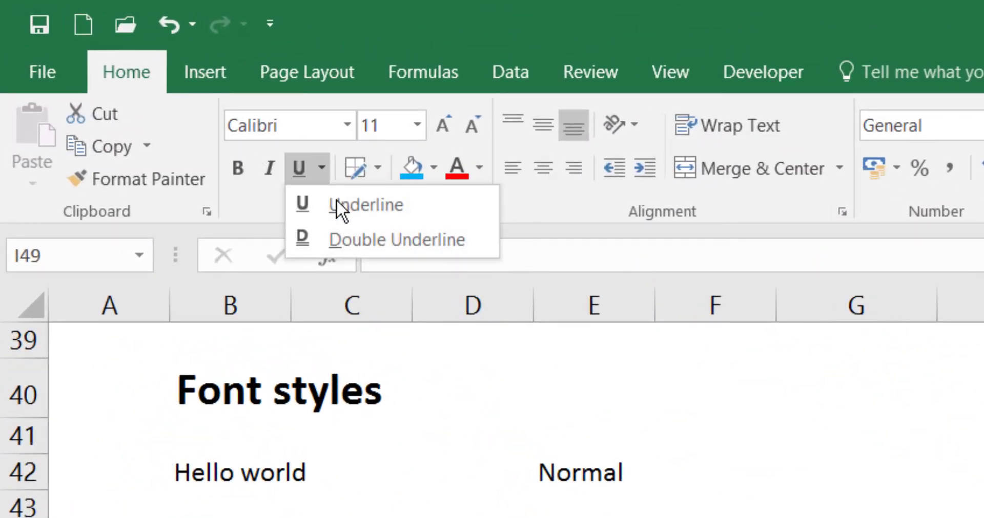
pyautogui.click(247, 210)
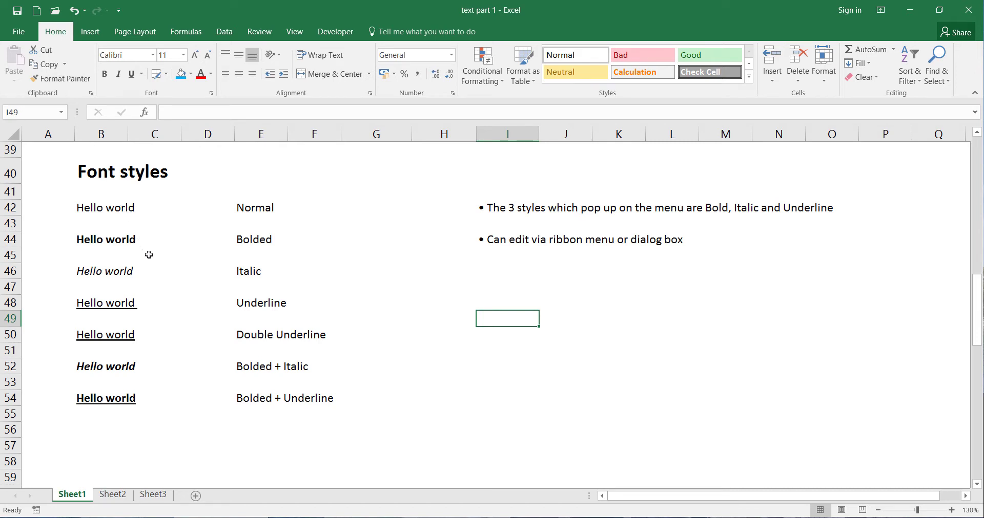
# - Go through the Hello world samples in B42 to B54, examining the normal, bold, italic, underline, double underline and combined font styles
pyautogui.click(94, 209)
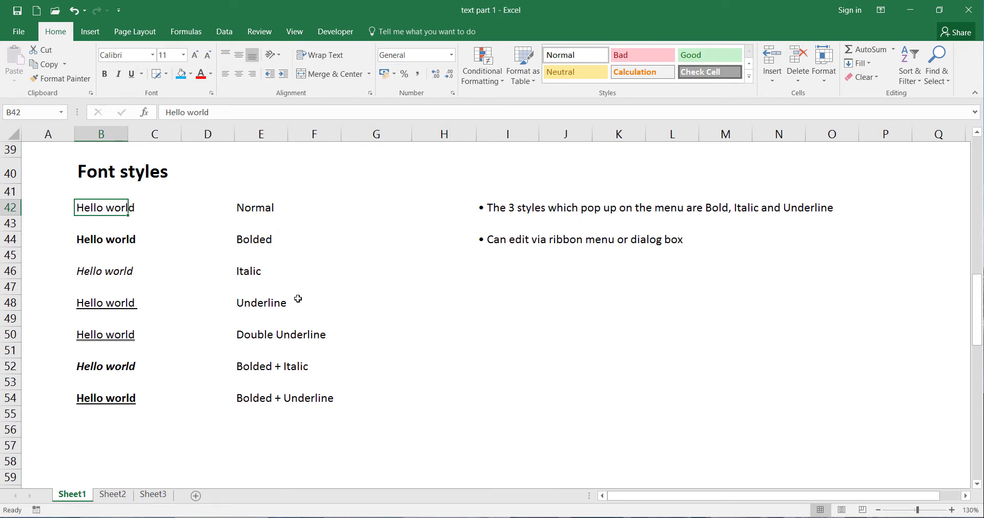
pyautogui.click(124, 244)
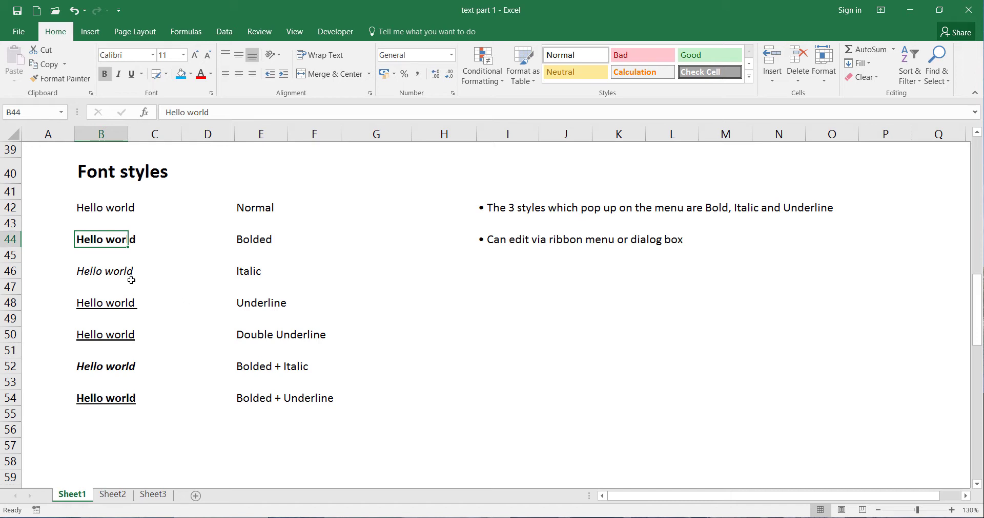
pyautogui.click(107, 274)
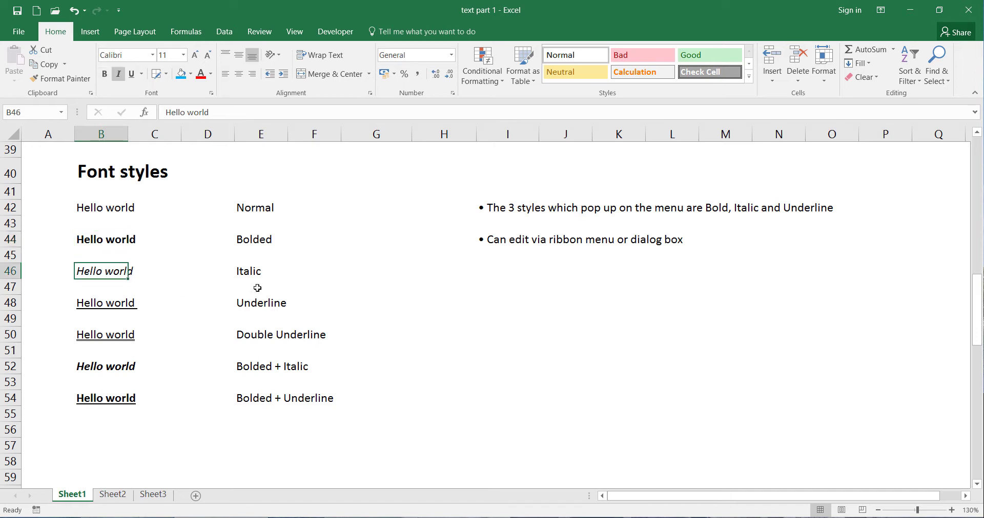
pyautogui.click(127, 304)
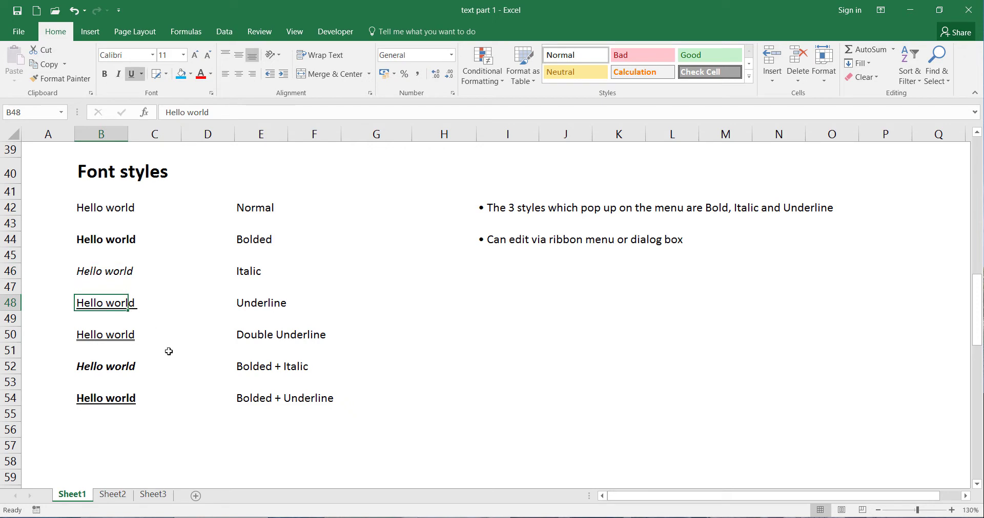
pyautogui.click(110, 339)
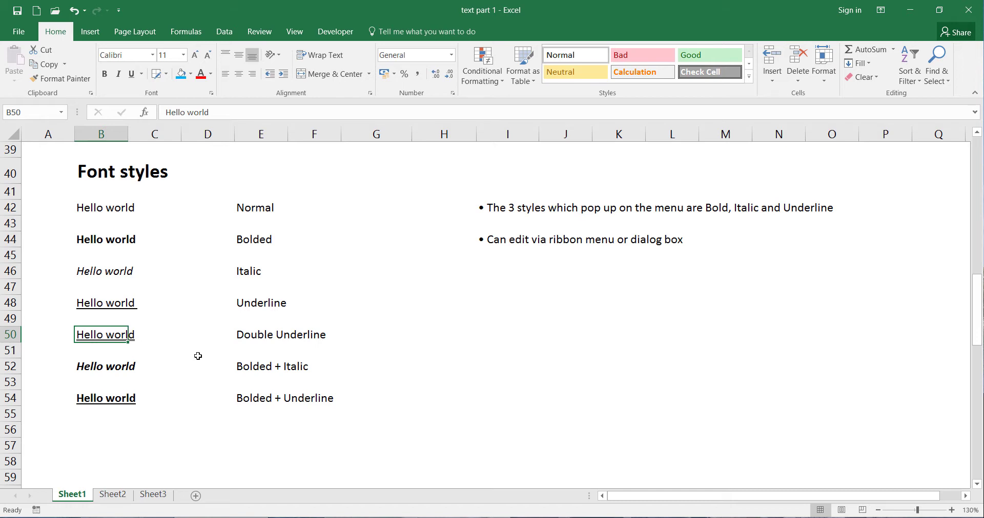
pyautogui.click(126, 367)
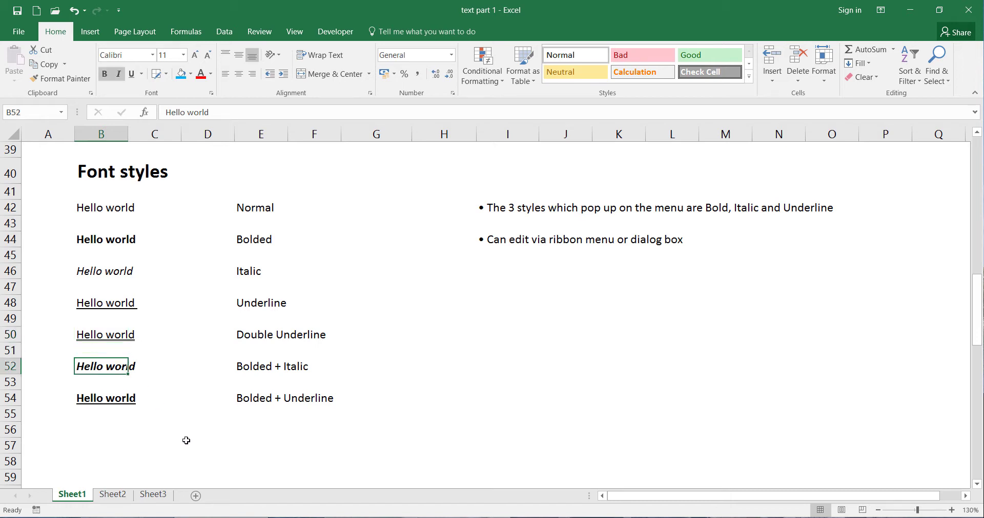
pyautogui.click(112, 402)
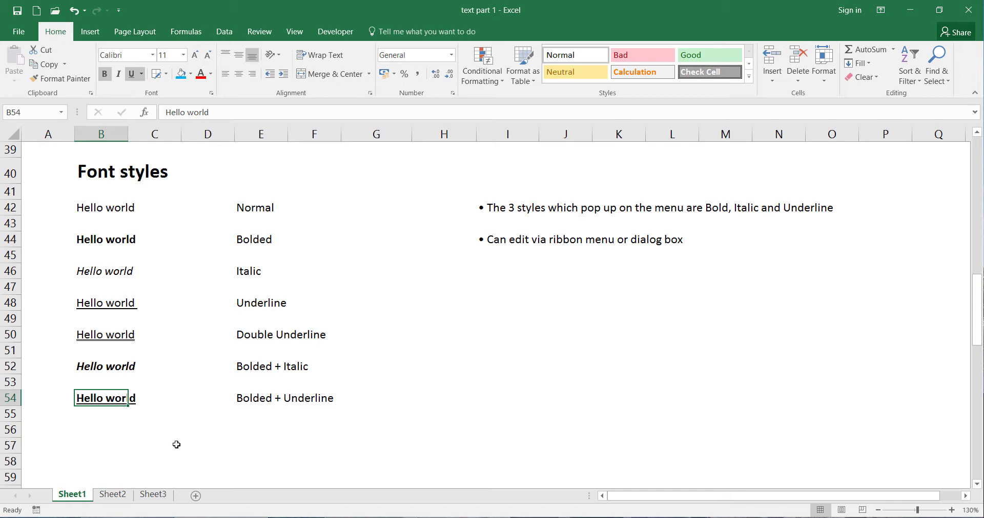
pyautogui.click(111, 366)
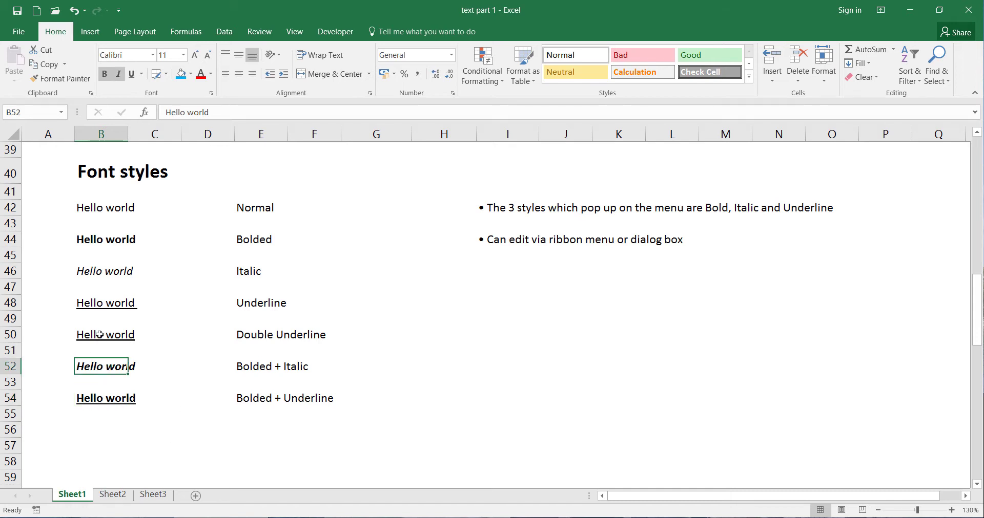
pyautogui.click(100, 334)
pyautogui.click(101, 318)
pyautogui.click(101, 303)
pyautogui.click(102, 270)
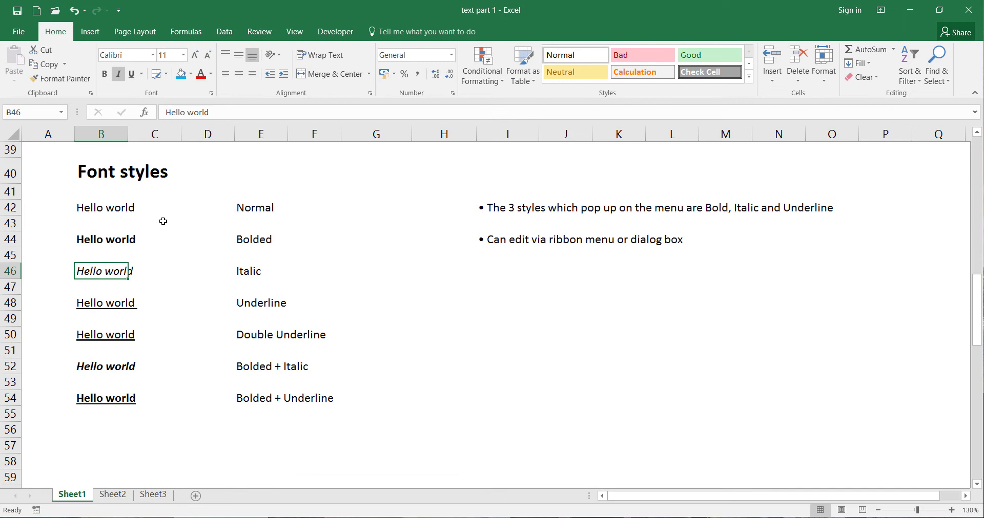
pyautogui.click(403, 321)
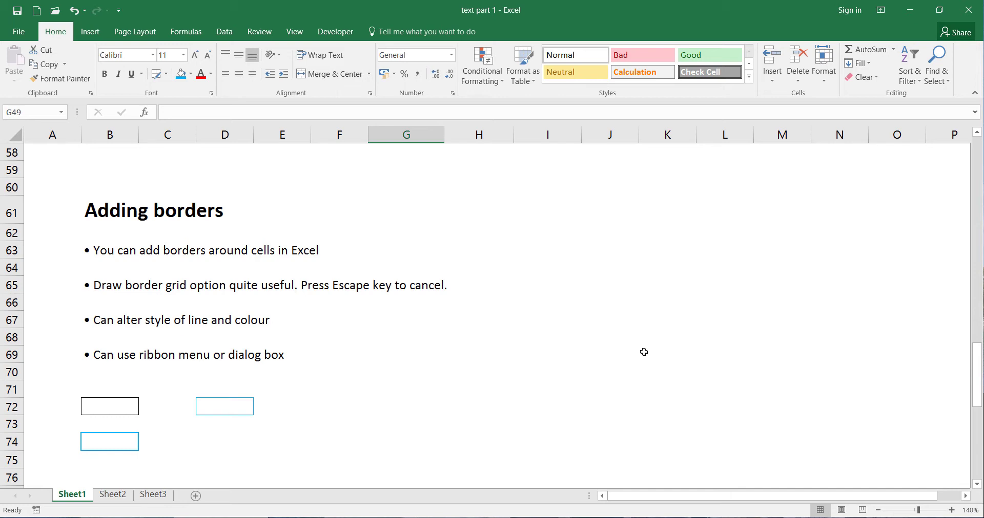
# - Draw a black border grid over cells G68:H70 with Draw Border Grid and leave drawing mode
pyautogui.click(373, 339)
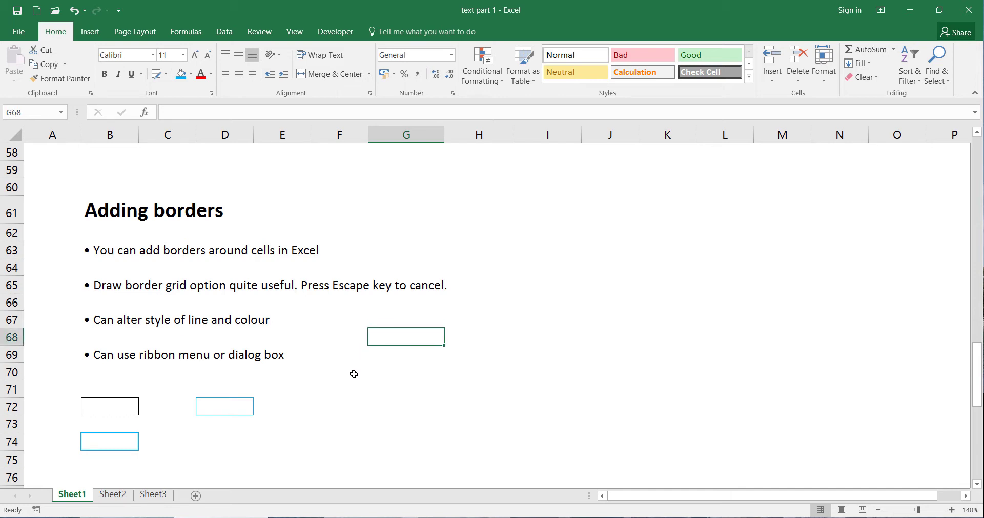
pyautogui.click(166, 75)
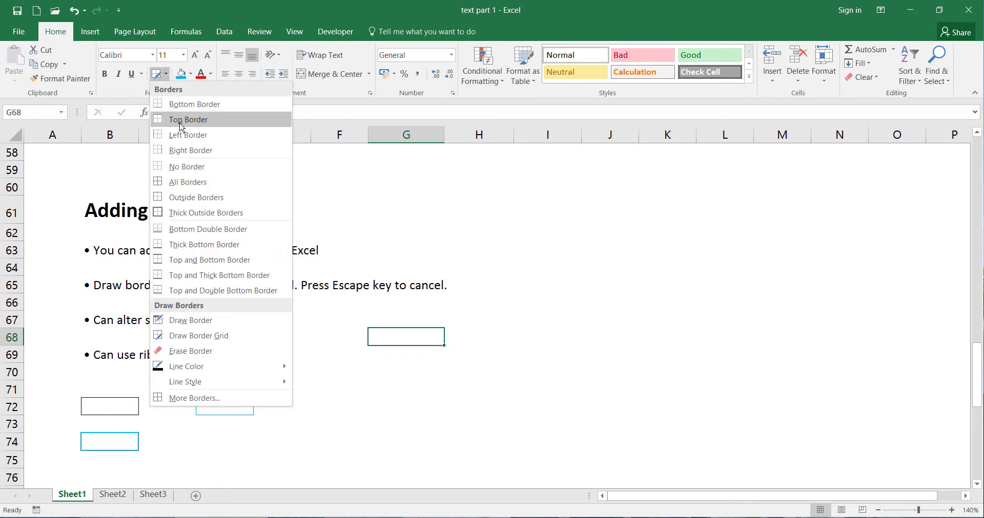
pyautogui.click(238, 344)
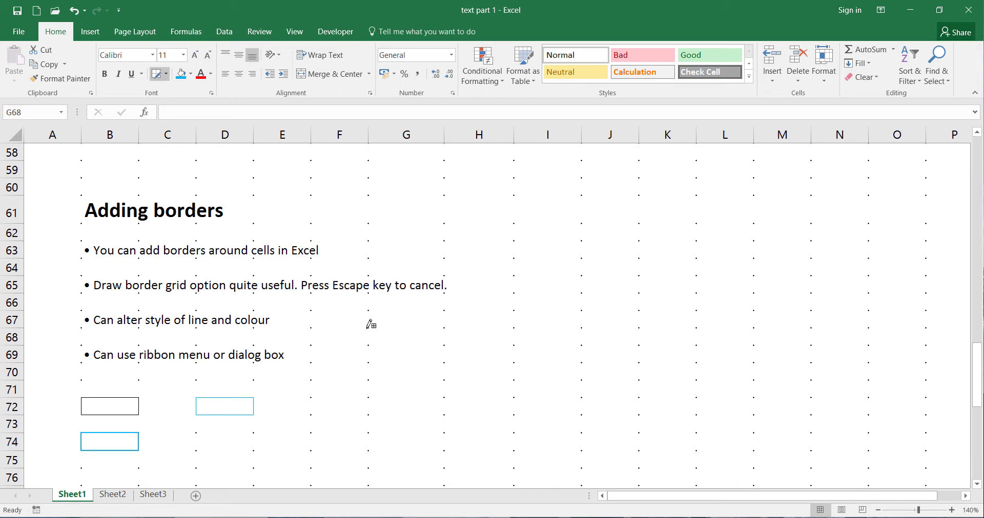
pyautogui.moveTo(368, 327)
pyautogui.mouseDown()
pyautogui.moveTo(528, 363)
pyautogui.moveTo(479, 382)
pyautogui.moveTo(340, 378)
pyautogui.moveTo(477, 380)
pyautogui.moveTo(543, 369)
pyautogui.mouseUp()
pyautogui.moveTo(565, 305)
pyautogui.mouseDown()
pyautogui.moveTo(626, 226)
pyautogui.moveTo(683, 349)
pyautogui.moveTo(666, 380)
pyautogui.moveTo(570, 394)
pyautogui.moveTo(376, 394)
pyautogui.moveTo(343, 377)
pyautogui.moveTo(472, 369)
pyautogui.mouseUp()
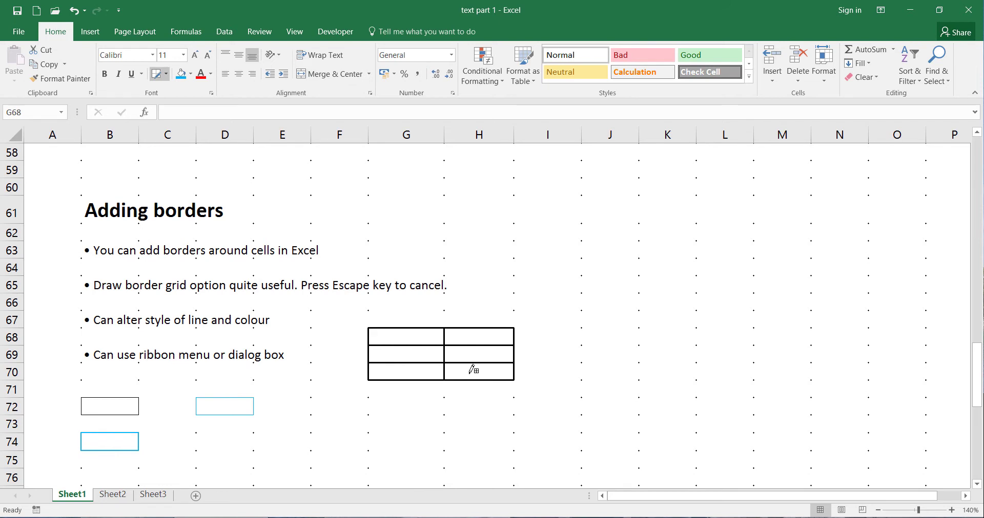
pyautogui.moveTo(473, 370); pyautogui.dragTo(465, 373)
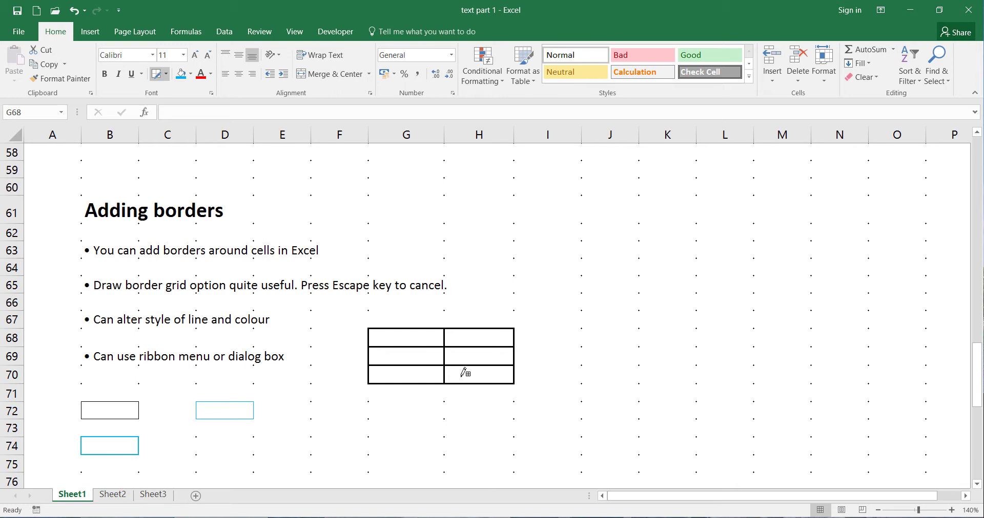
pyautogui.press('Escape')
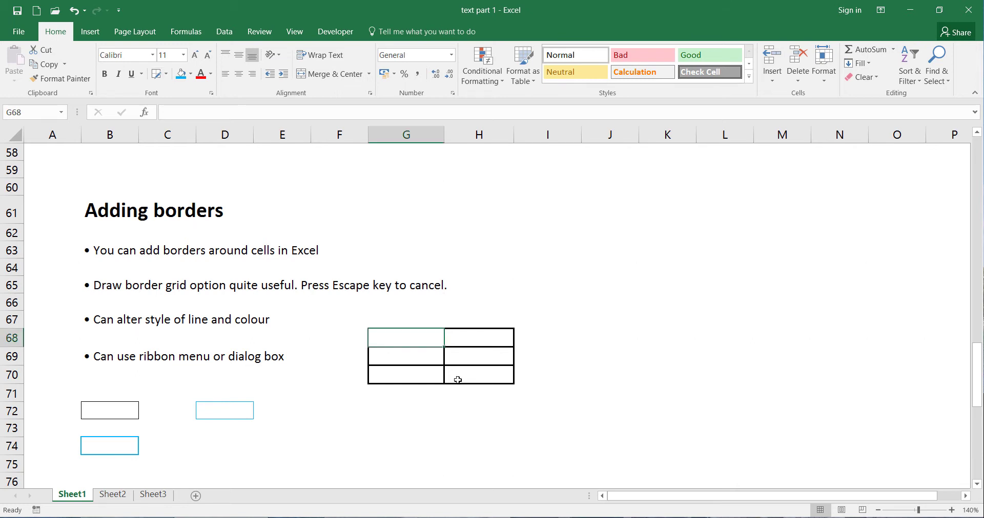
pyautogui.click(335, 382)
pyautogui.click(362, 420)
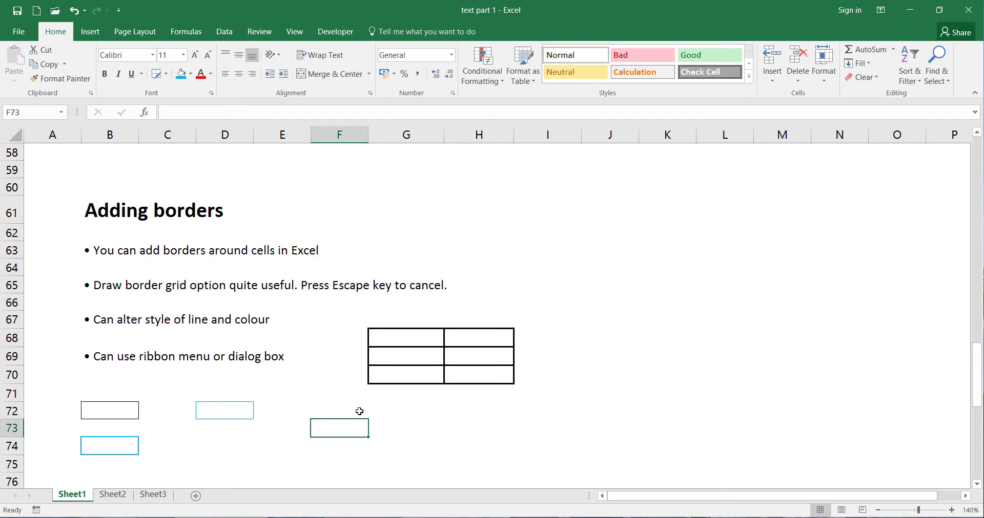
# - Add a thin solid top border to the range G72:H74 through Format Cells
pyautogui.click(384, 405)
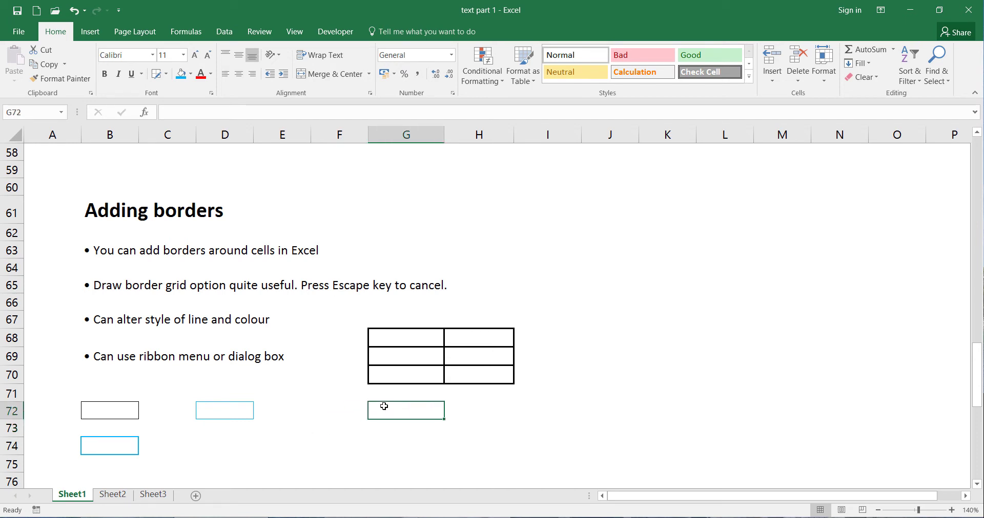
pyautogui.moveTo(381, 409); pyautogui.dragTo(417, 450)
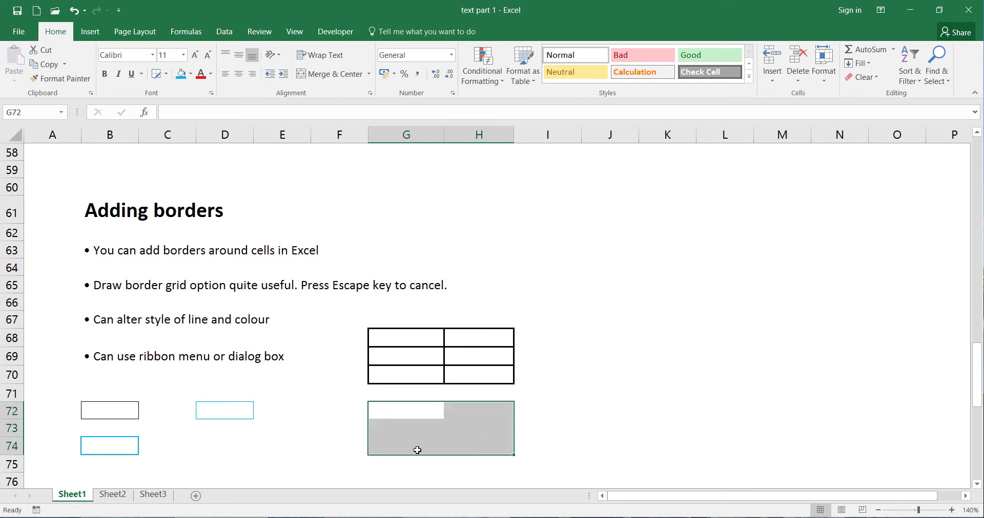
pyautogui.rightClick(385, 432)
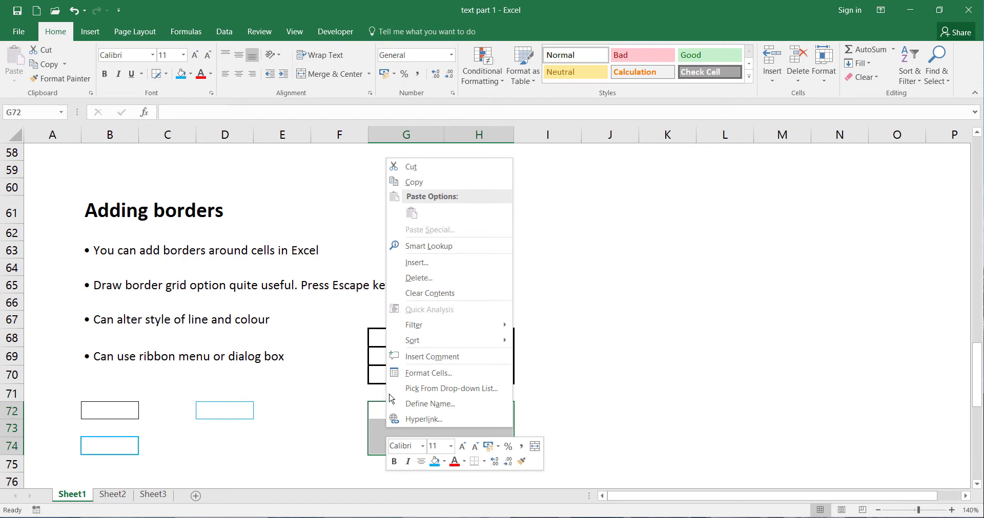
pyautogui.click(429, 373)
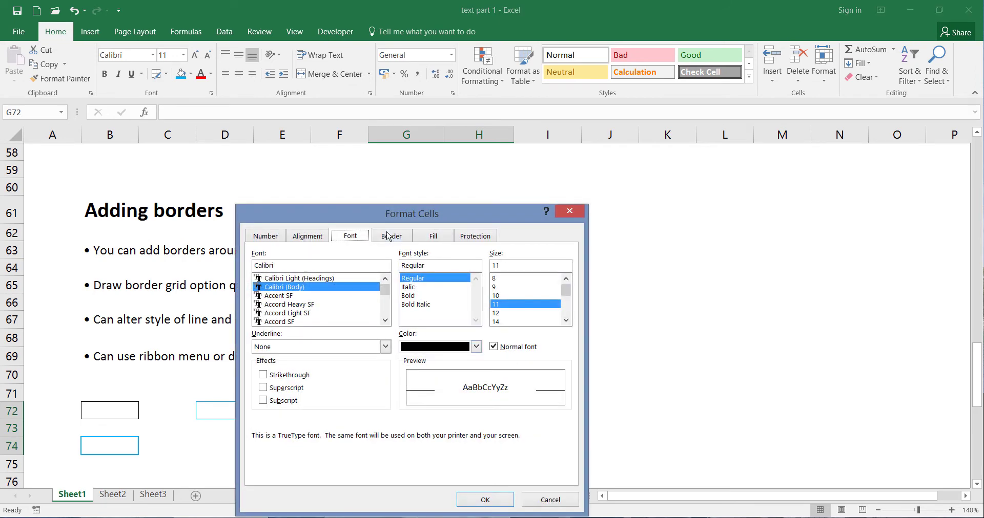
pyautogui.click(387, 239)
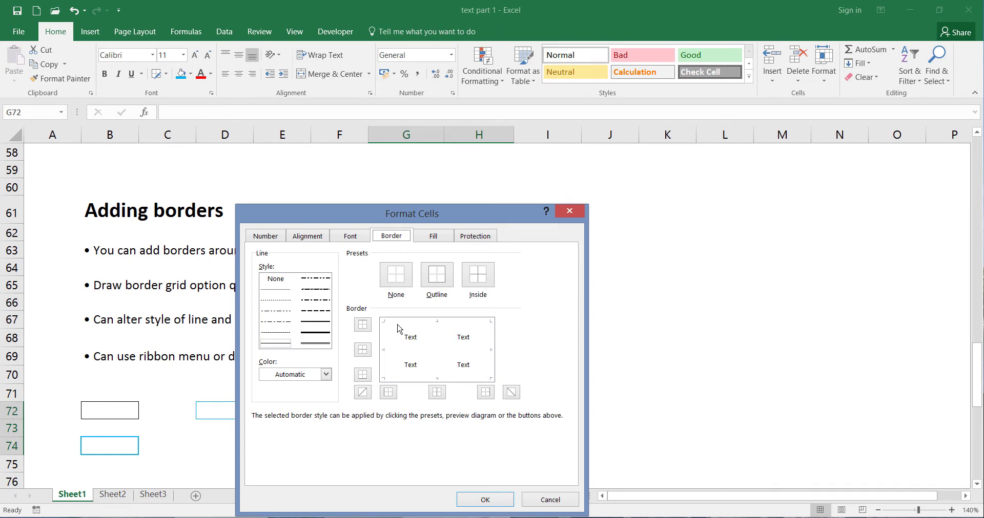
pyautogui.click(402, 327)
pyautogui.click(405, 324)
pyautogui.click(408, 327)
pyautogui.moveTo(399, 218); pyautogui.dragTo(411, 171)
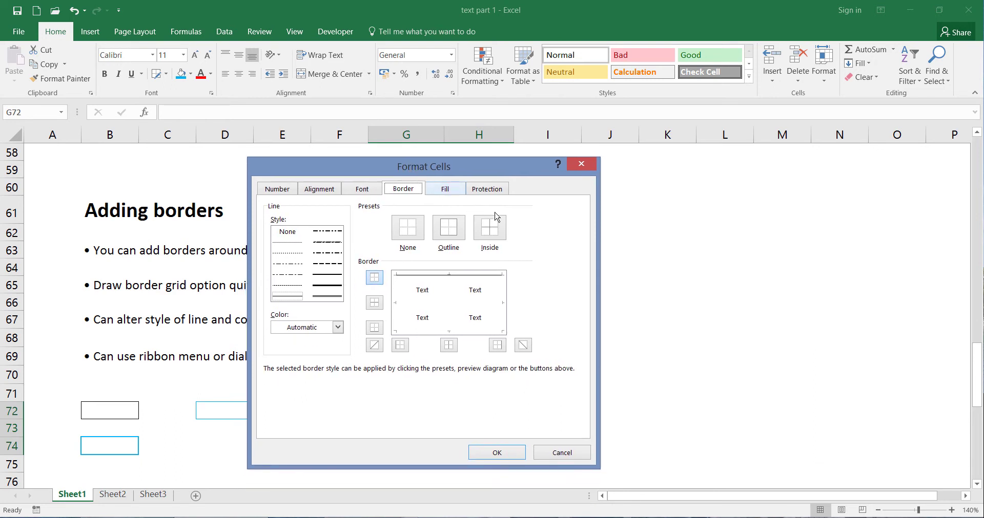
pyautogui.click(489, 454)
pyautogui.click(328, 425)
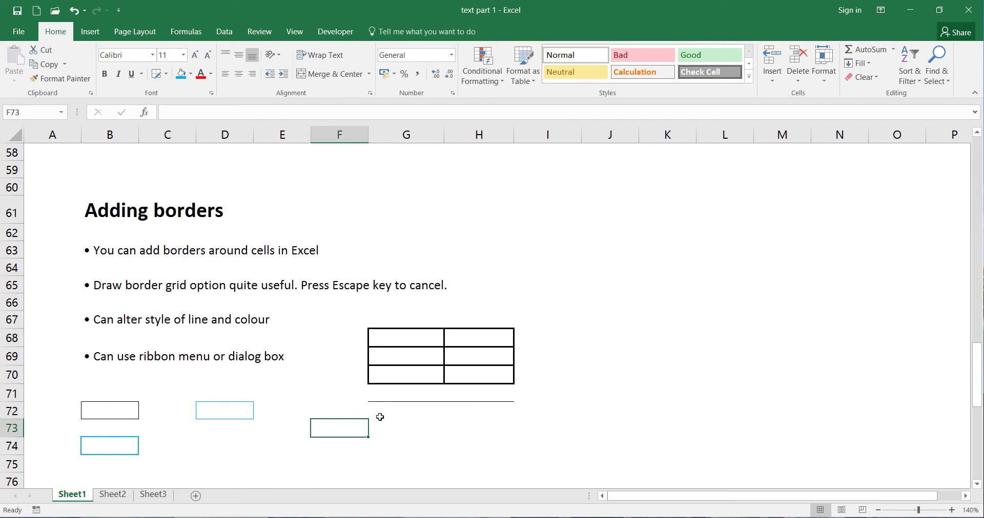
# - Try to switch the top border of G72:H74 to a thicker line by choosing only a new line style in Format Cells
pyautogui.click(382, 406)
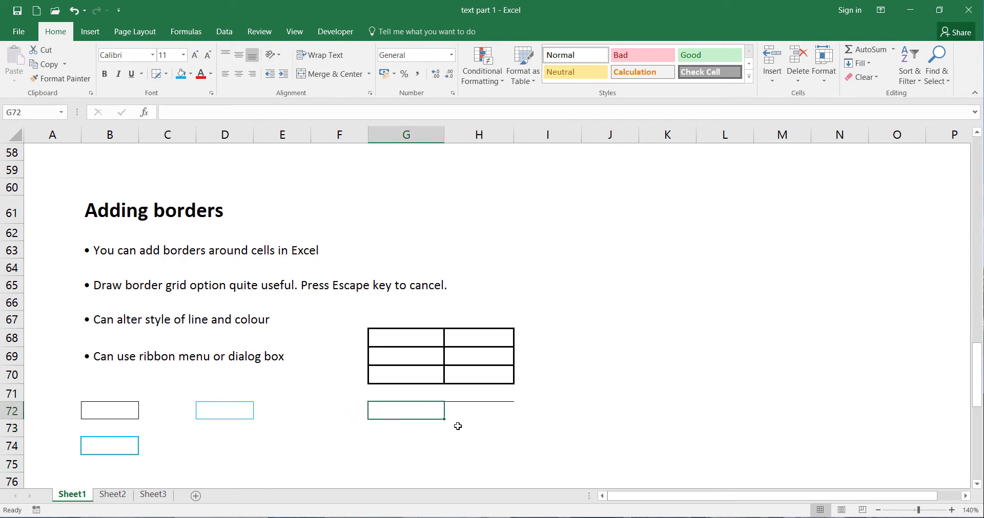
pyautogui.moveTo(457, 426); pyautogui.dragTo(487, 440)
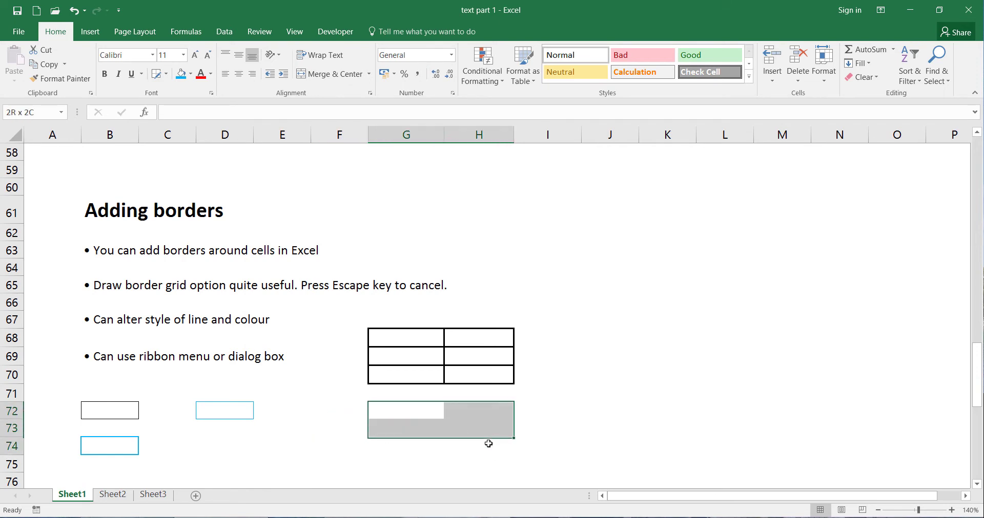
pyautogui.rightClick(425, 428)
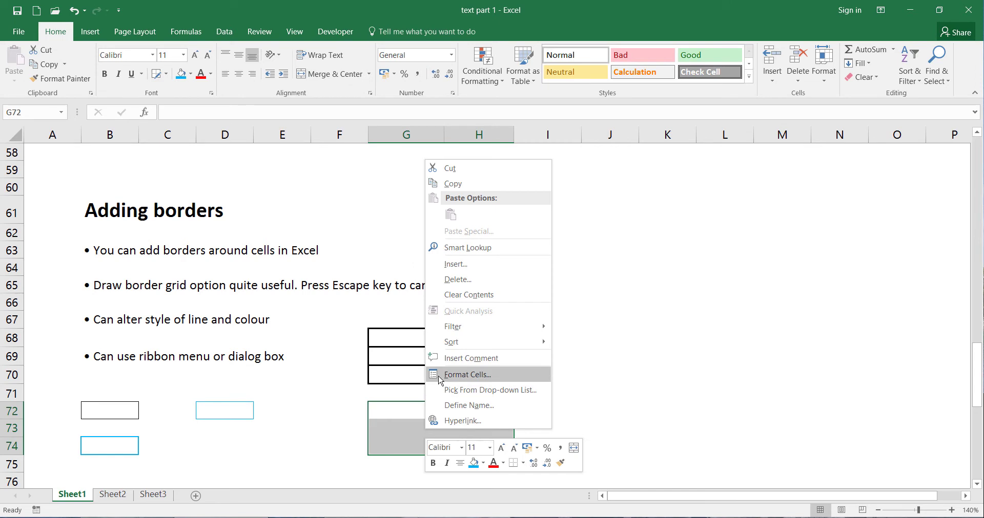
pyautogui.click(439, 379)
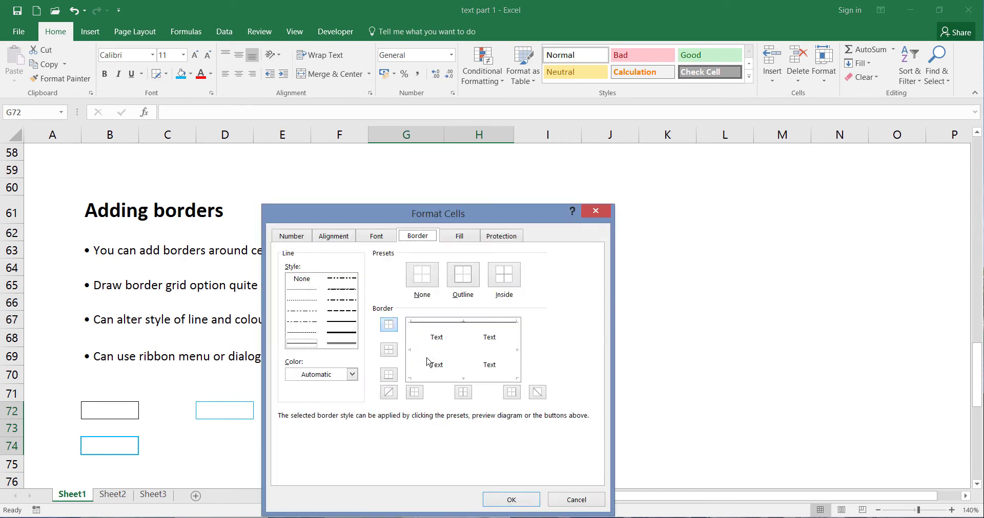
pyautogui.click(337, 323)
pyautogui.click(495, 504)
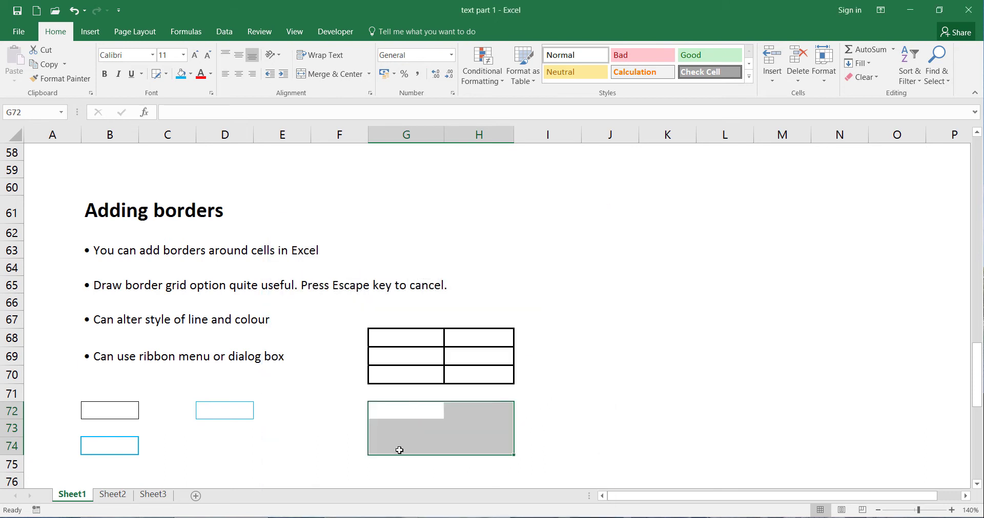
pyautogui.click(422, 465)
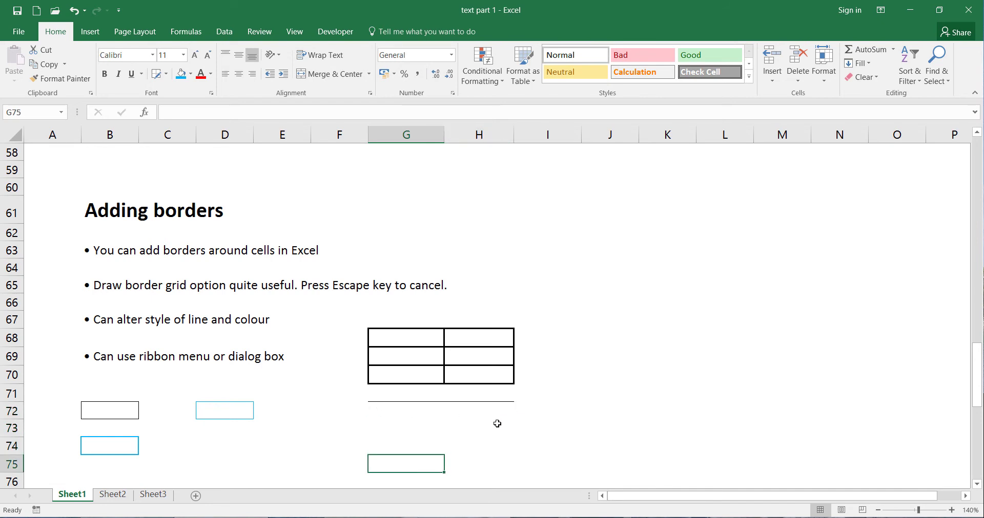
# - Reapply the top border of G72:H74 in the medium-thick solid line style through Format Cells
pyautogui.click(395, 412)
pyautogui.moveTo(447, 422); pyautogui.dragTo(483, 439)
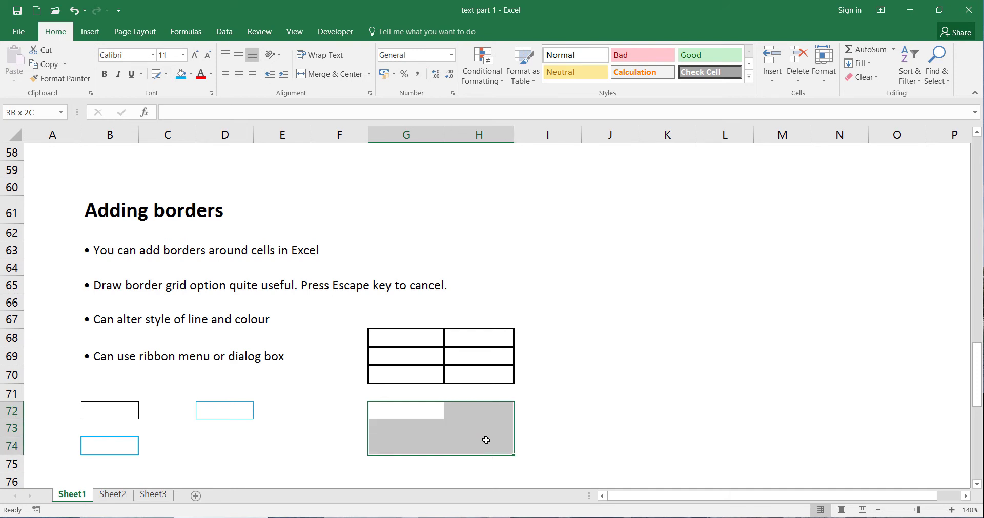
pyautogui.rightClick(439, 438)
pyautogui.click(452, 392)
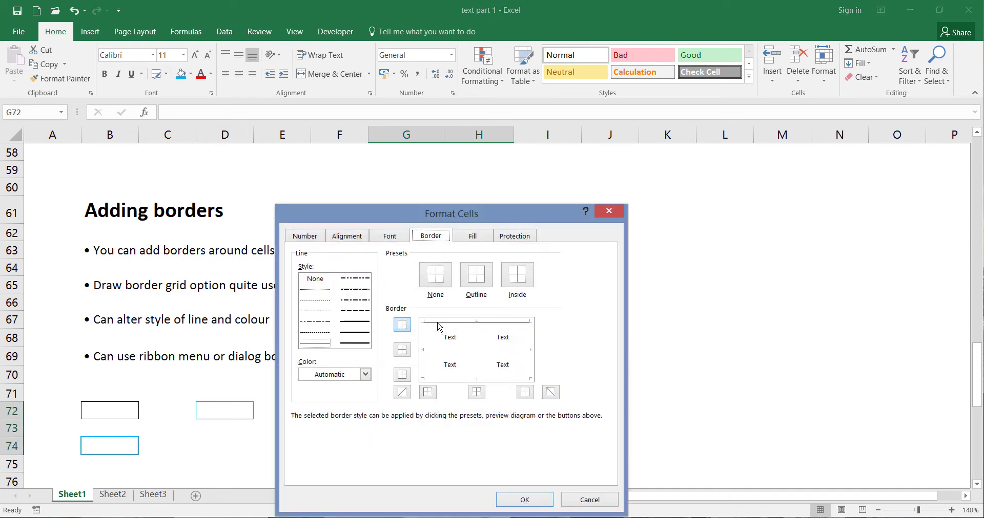
pyautogui.click(361, 324)
pyautogui.click(441, 327)
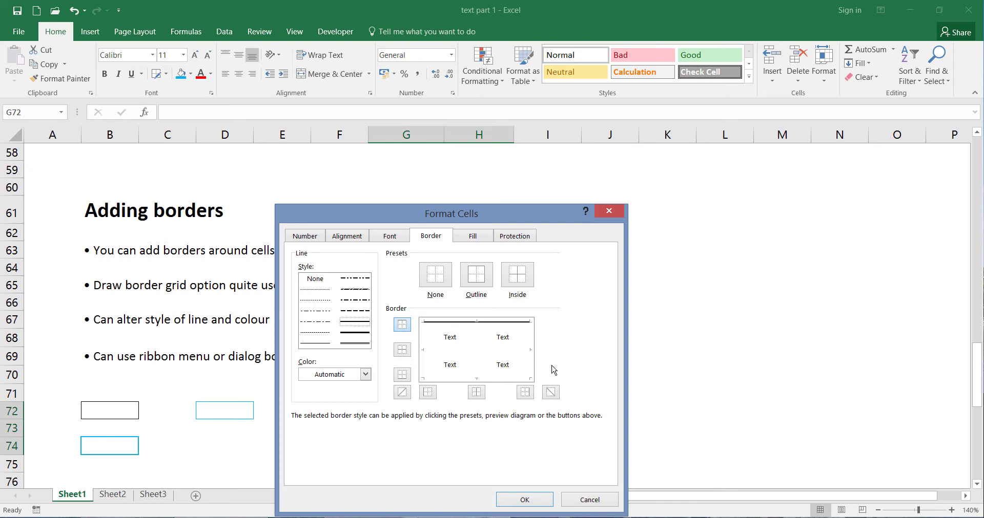
pyautogui.click(523, 500)
pyautogui.click(433, 464)
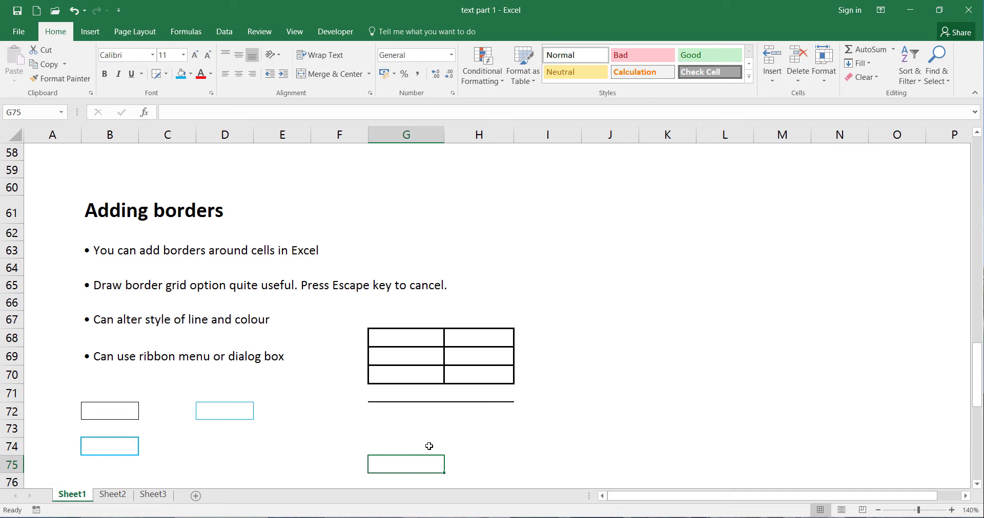
# - Add a left border to the range G73:H73
pyautogui.click(376, 434)
pyautogui.moveTo(376, 433); pyautogui.dragTo(472, 427)
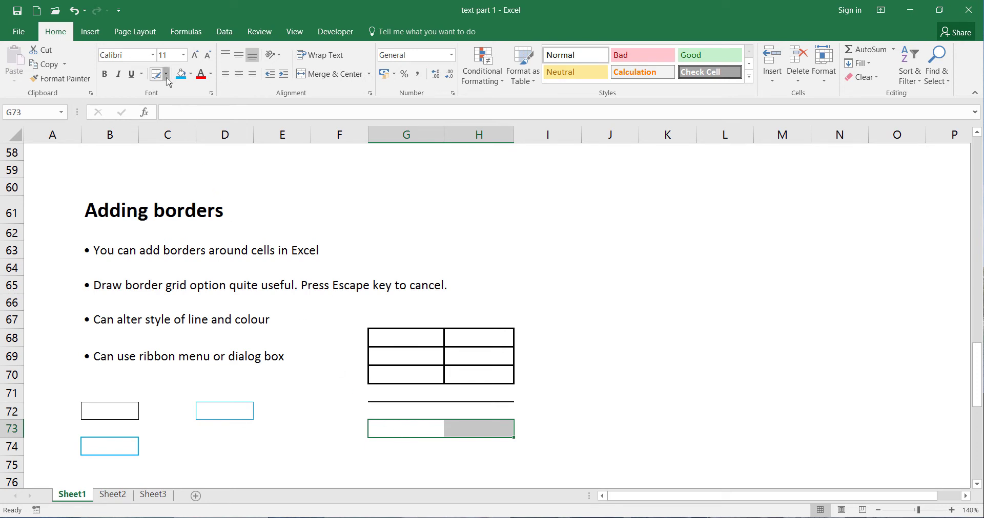
pyautogui.click(167, 76)
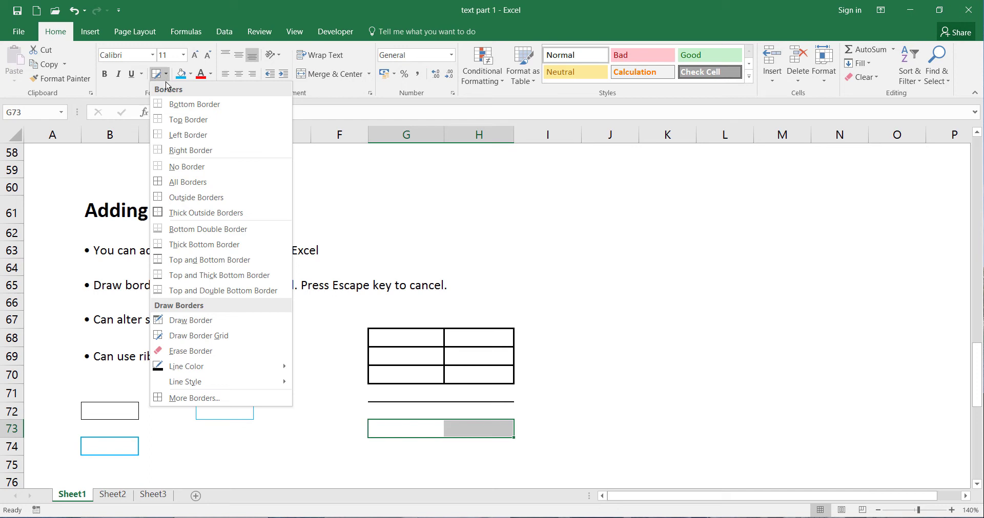
pyautogui.click(188, 134)
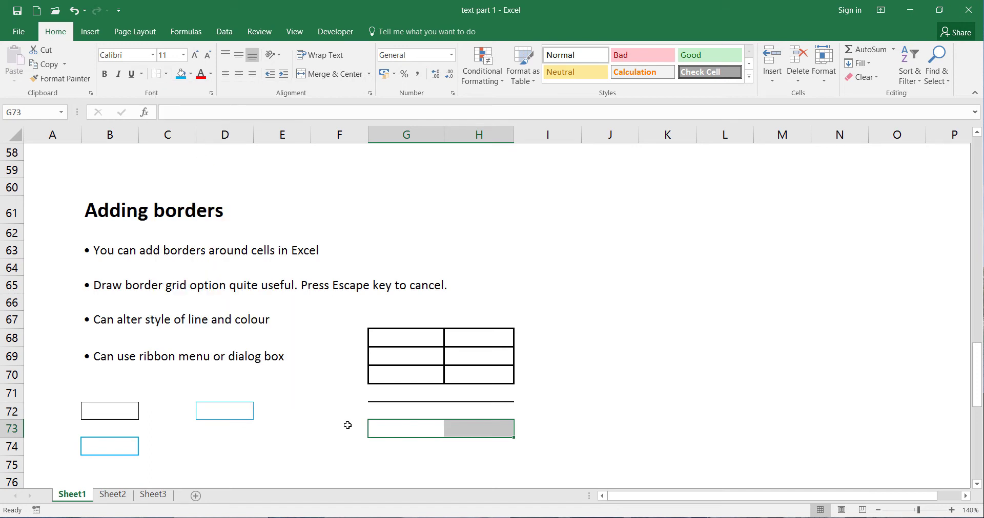
pyautogui.click(373, 448)
pyautogui.click(468, 451)
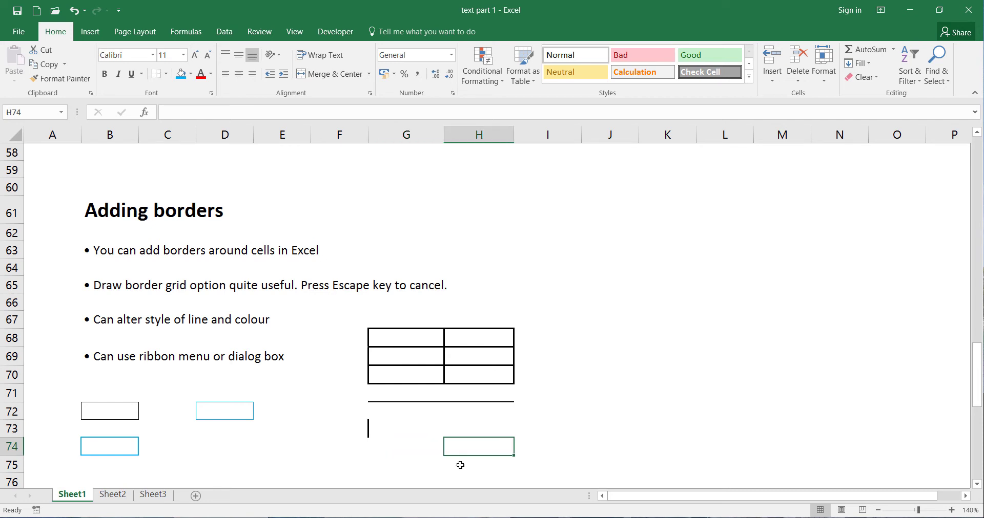
pyautogui.click(400, 475)
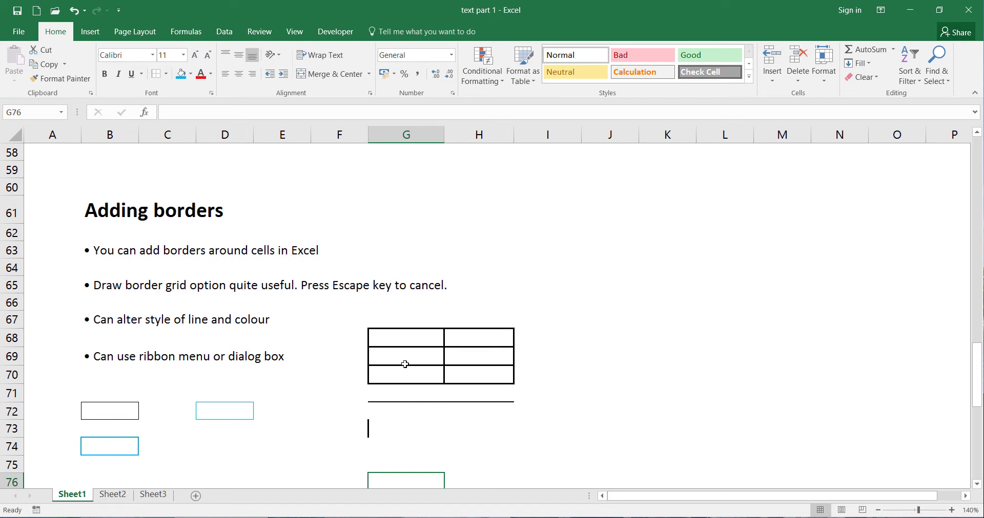
# - Recolour all outer and inner borders of the grid G68:H70 to standard light blue through Format Cells
pyautogui.moveTo(406, 334); pyautogui.dragTo(470, 373)
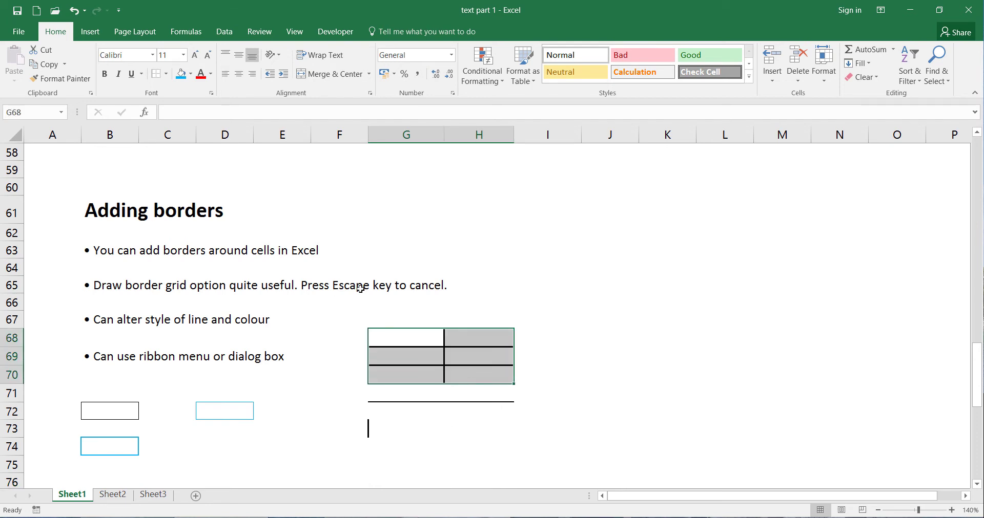
pyautogui.rightClick(381, 360)
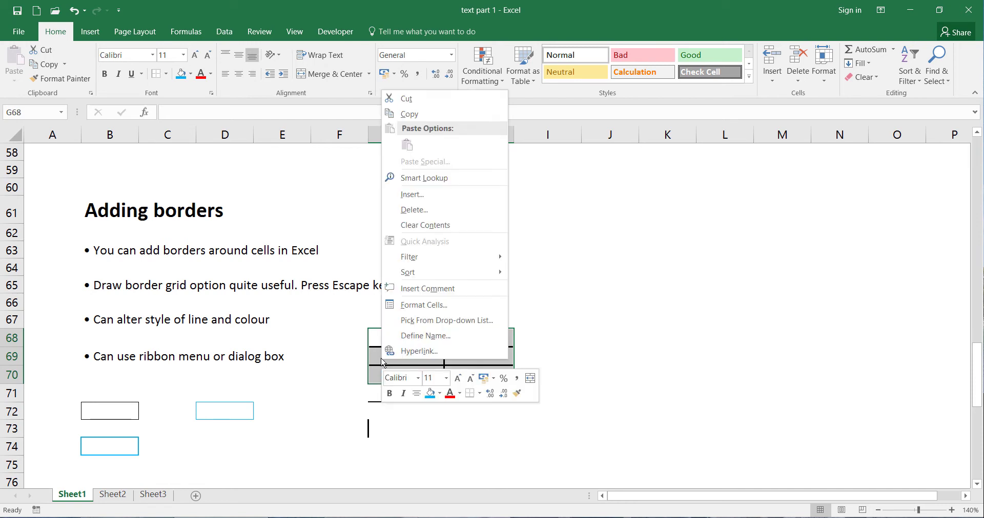
pyautogui.click(398, 307)
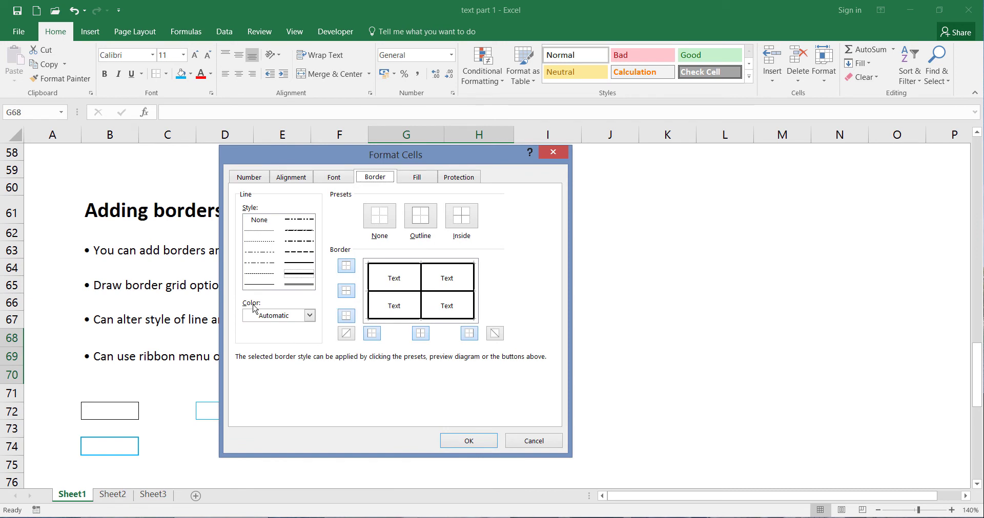
pyautogui.click(309, 316)
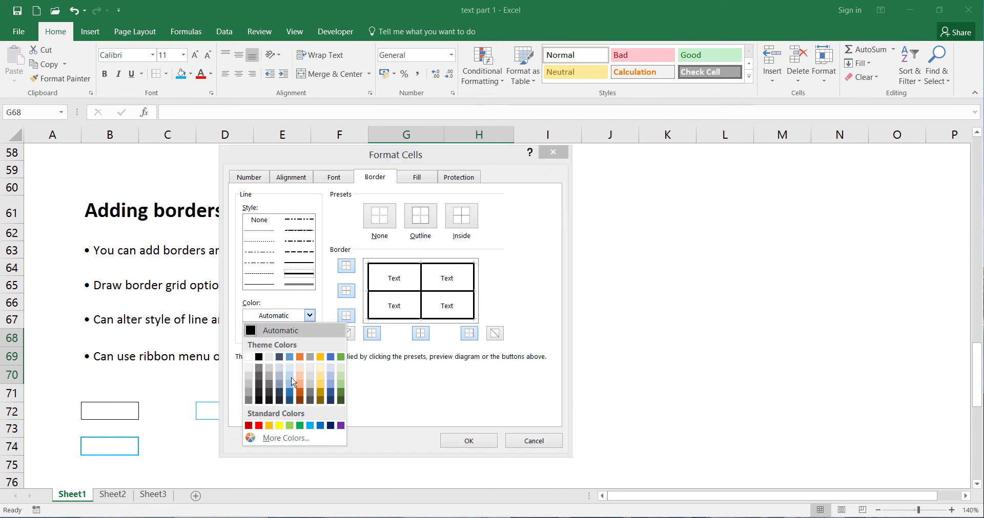
pyautogui.click(310, 425)
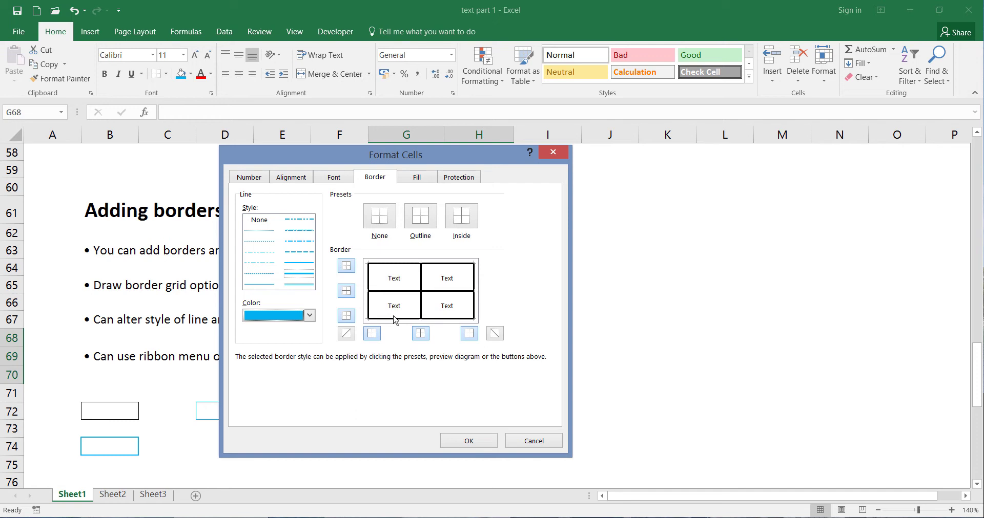
pyautogui.click(416, 266)
pyautogui.click(420, 279)
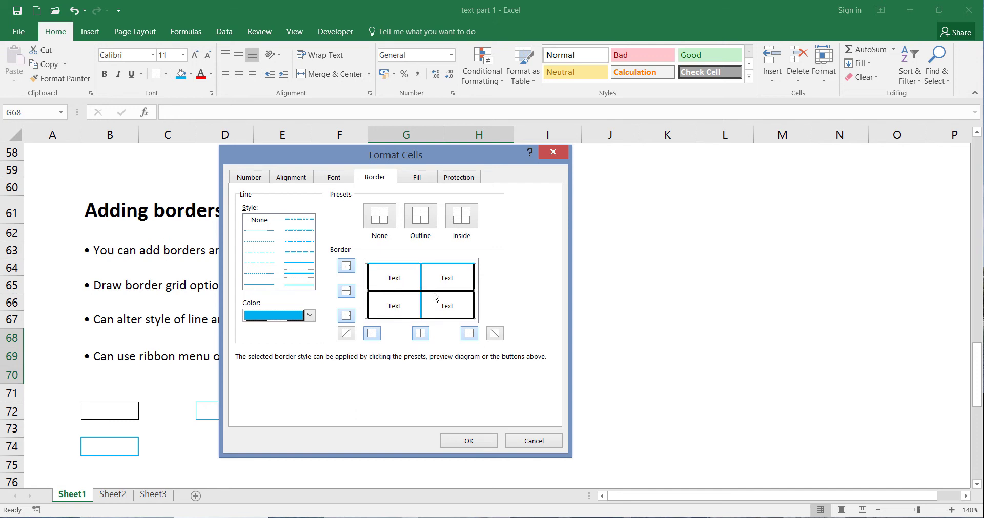
pyautogui.click(433, 292)
pyautogui.click(474, 306)
pyautogui.click(369, 304)
pyautogui.click(389, 320)
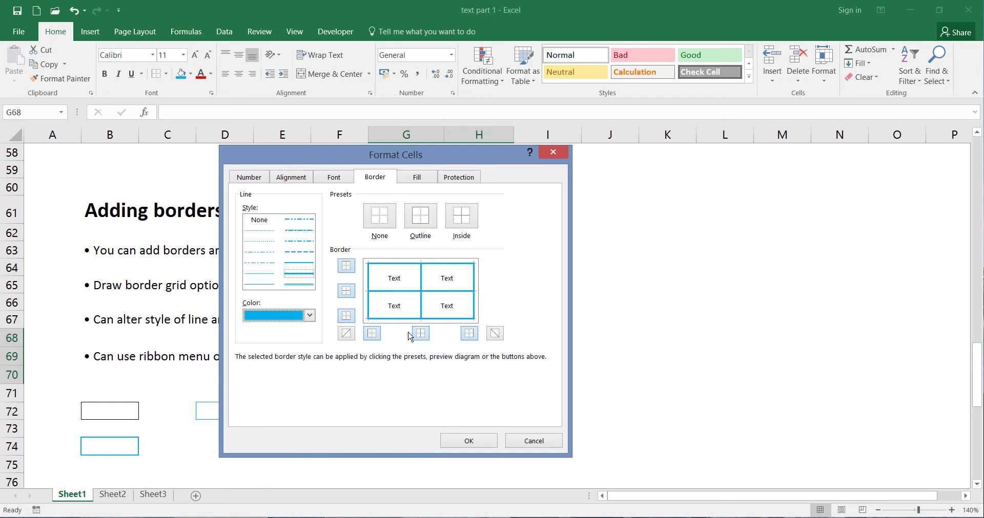
pyautogui.click(463, 441)
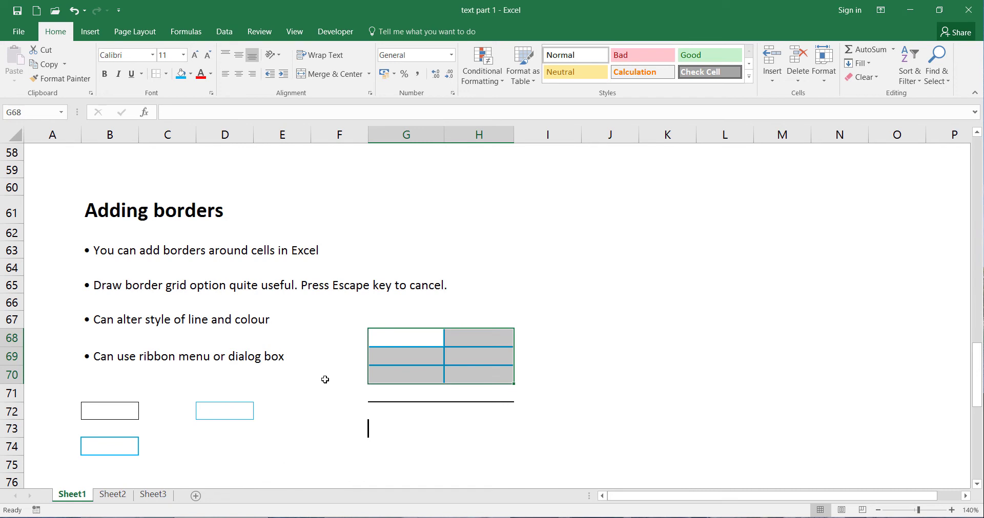
pyautogui.click(325, 379)
pyautogui.click(307, 407)
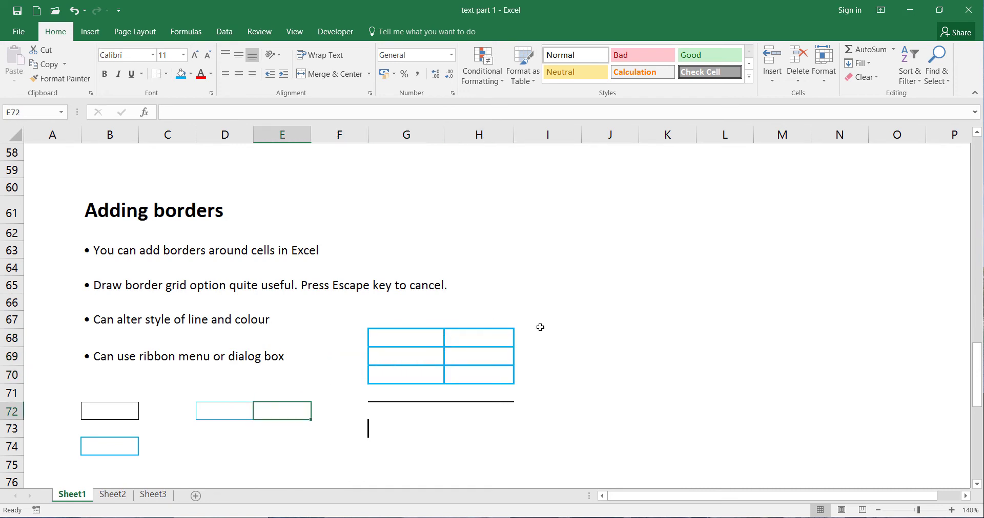
pyautogui.click(335, 458)
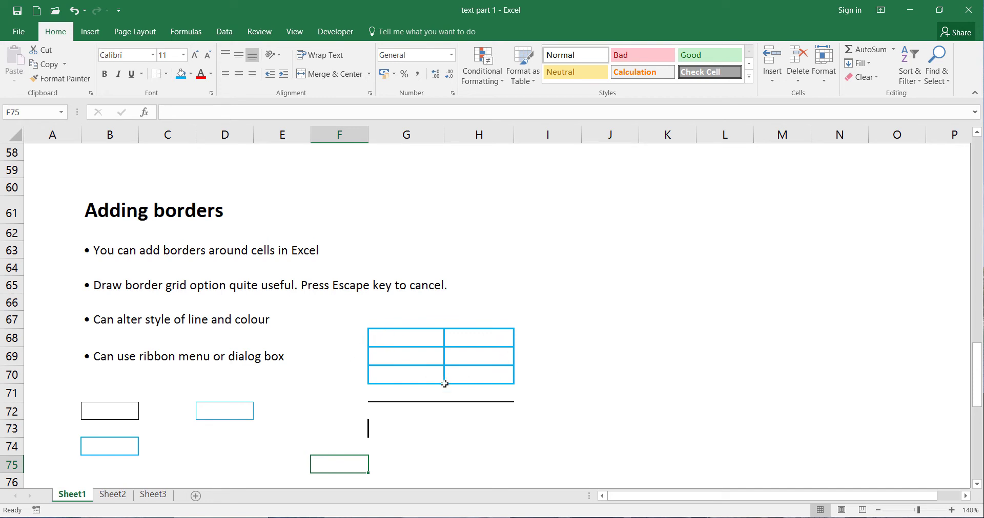
# - Remove all borders from the grid G68:H70 with the None preset in Format Cells
pyautogui.click(403, 340)
pyautogui.moveTo(403, 340); pyautogui.dragTo(462, 375)
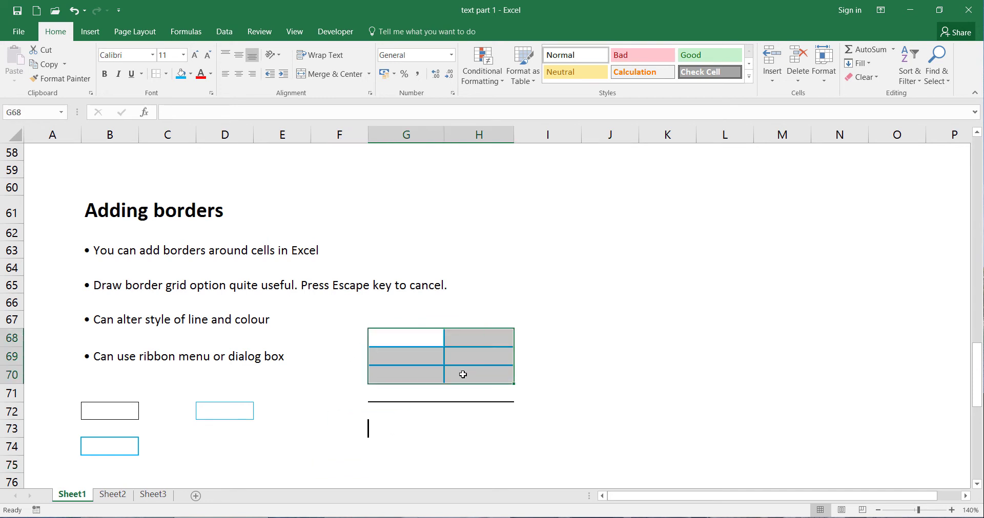
pyautogui.rightClick(390, 373)
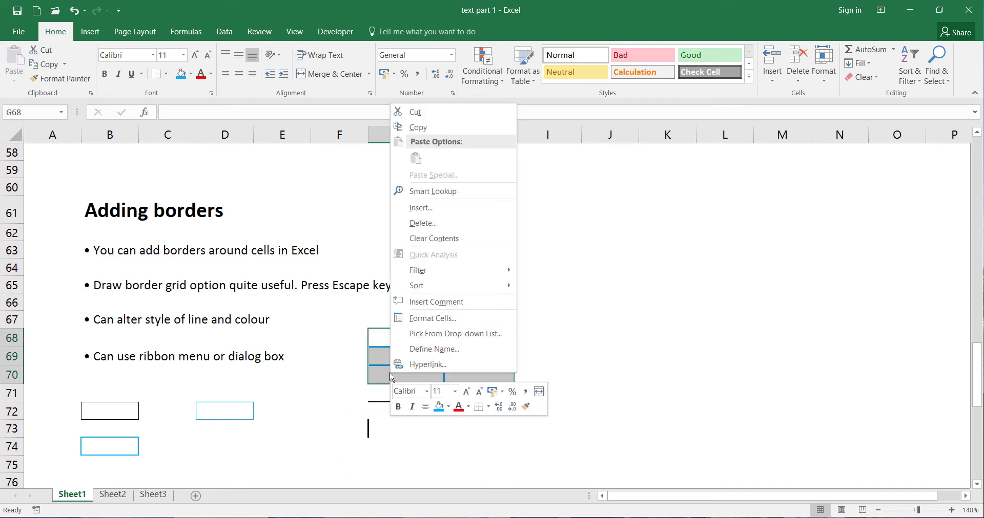
pyautogui.click(409, 321)
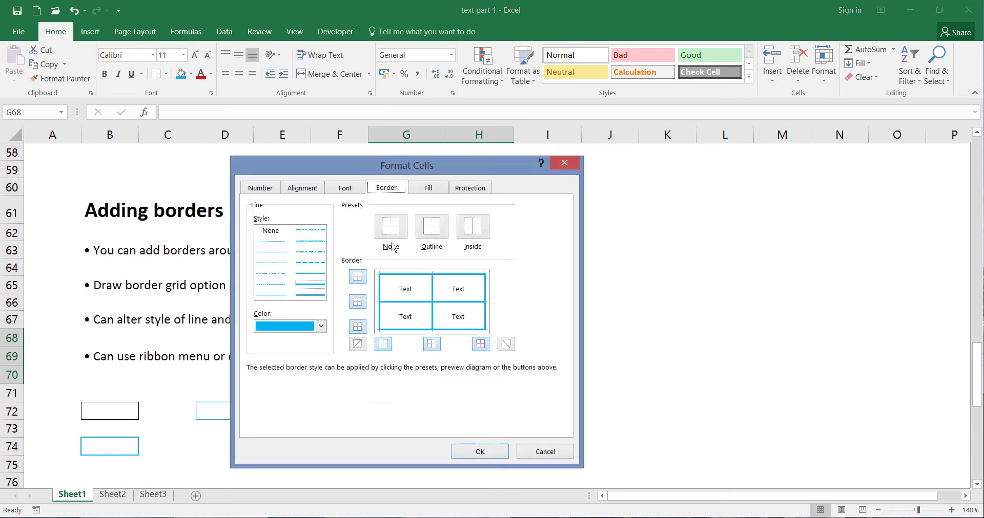
pyautogui.click(389, 237)
pyautogui.click(484, 451)
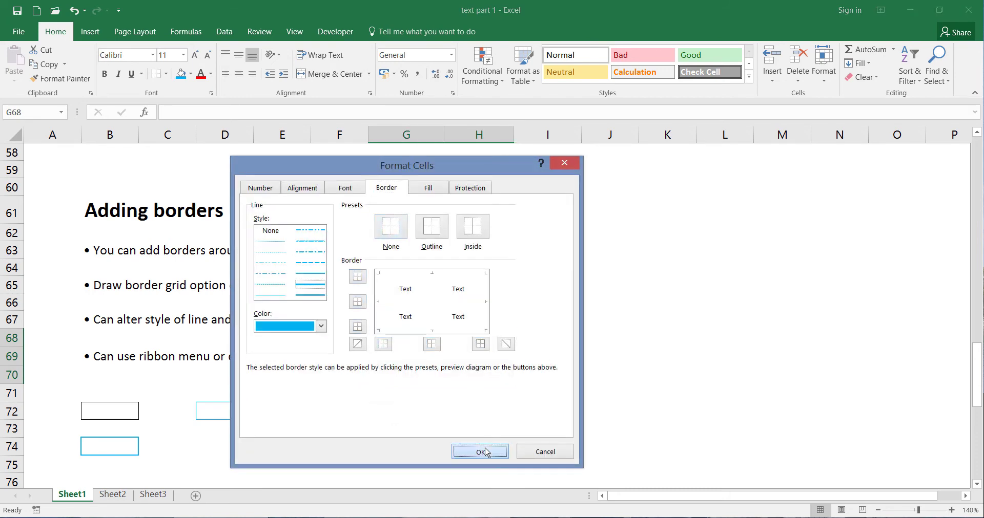
pyautogui.click(533, 295)
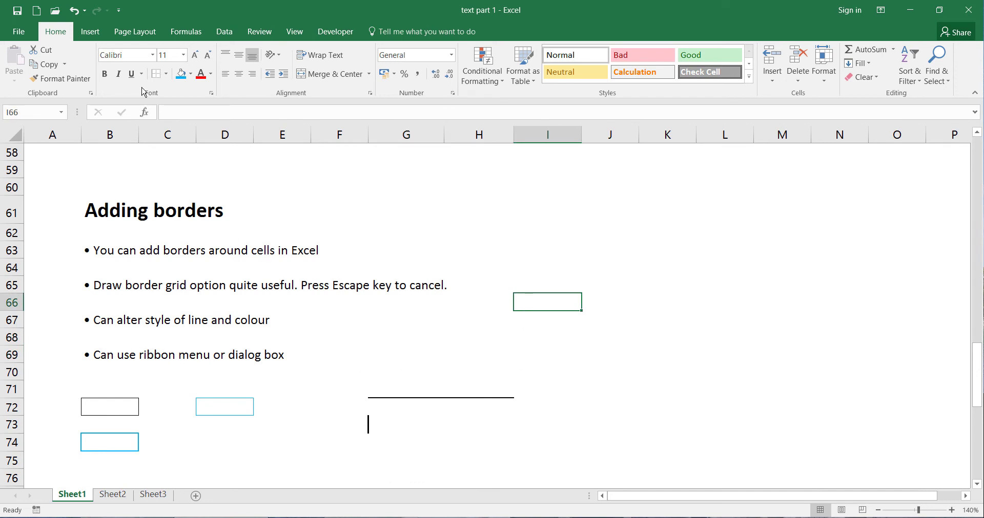
pyautogui.click(166, 75)
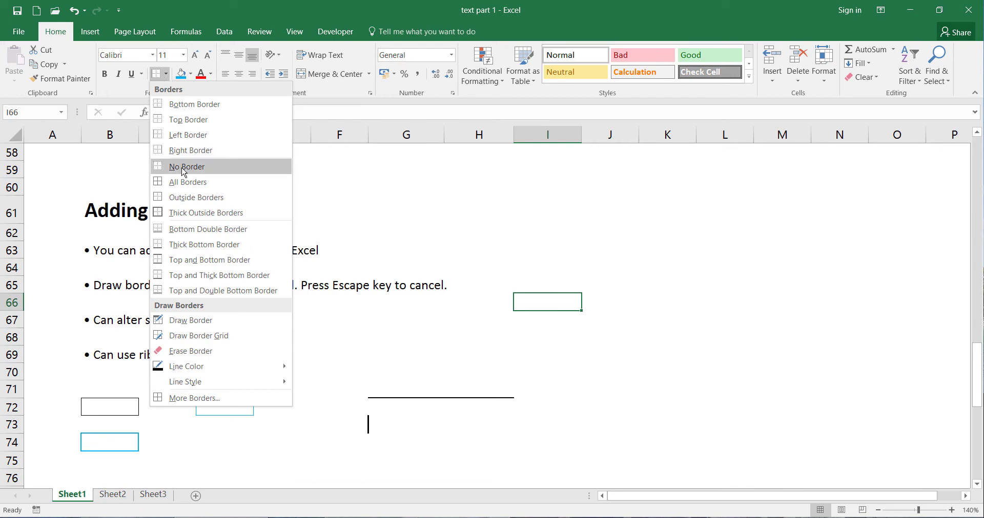
pyautogui.click(393, 367)
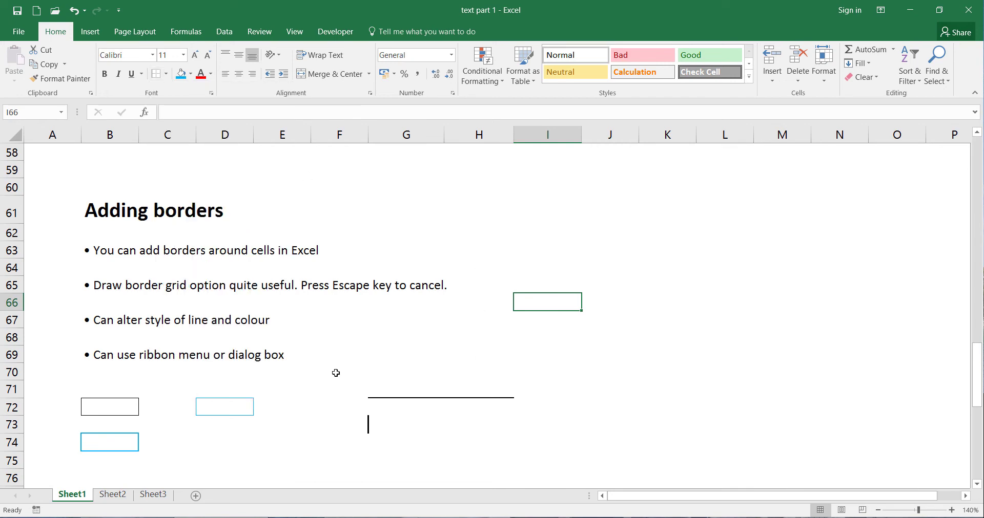
pyautogui.click(307, 436)
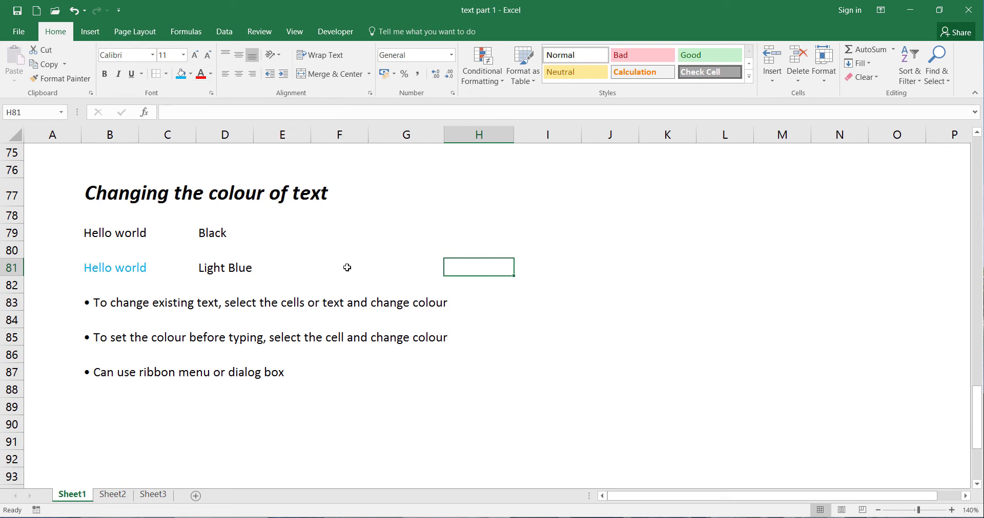
# - Enter the text "Hello world" in cell G79 and select that cell again
pyautogui.click(395, 236)
pyautogui.write('H')
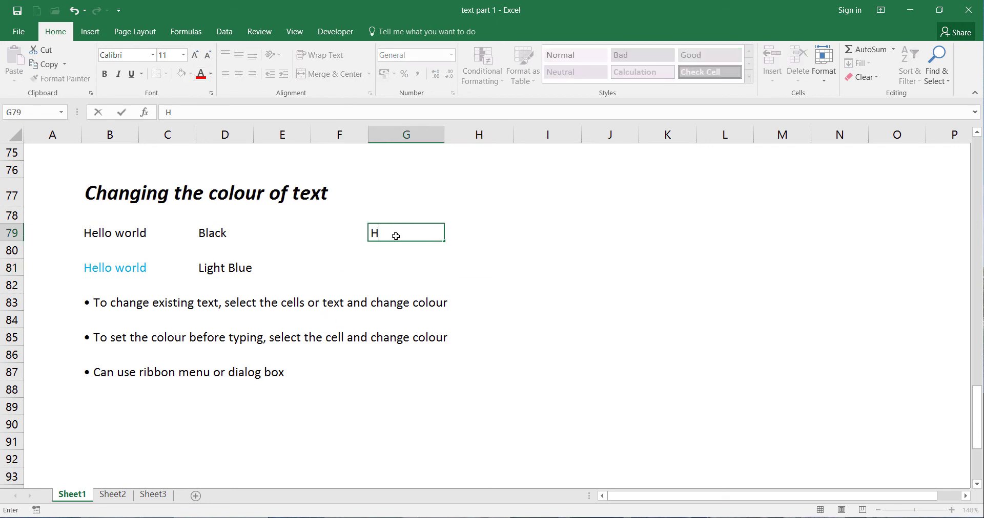
pyautogui.write('ello world')
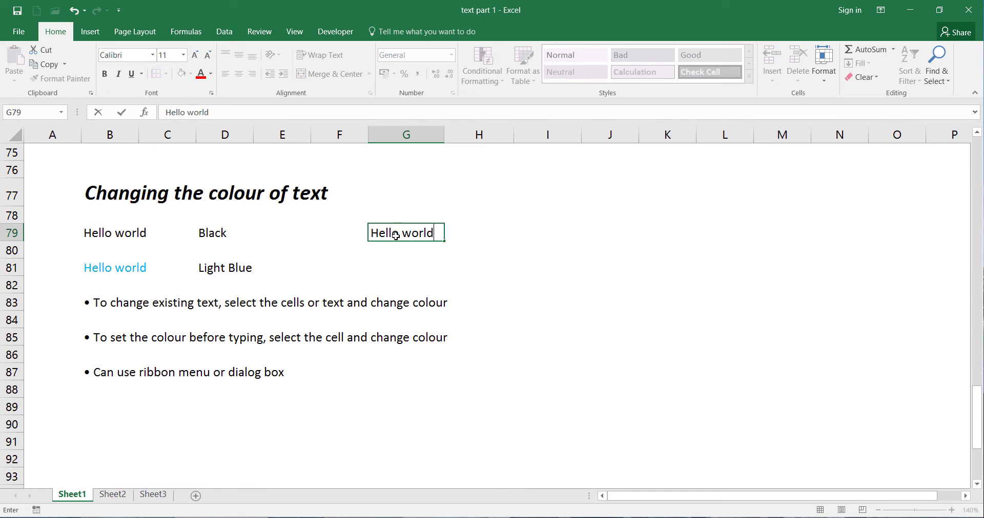
pyautogui.press('Return')
pyautogui.click(396, 236)
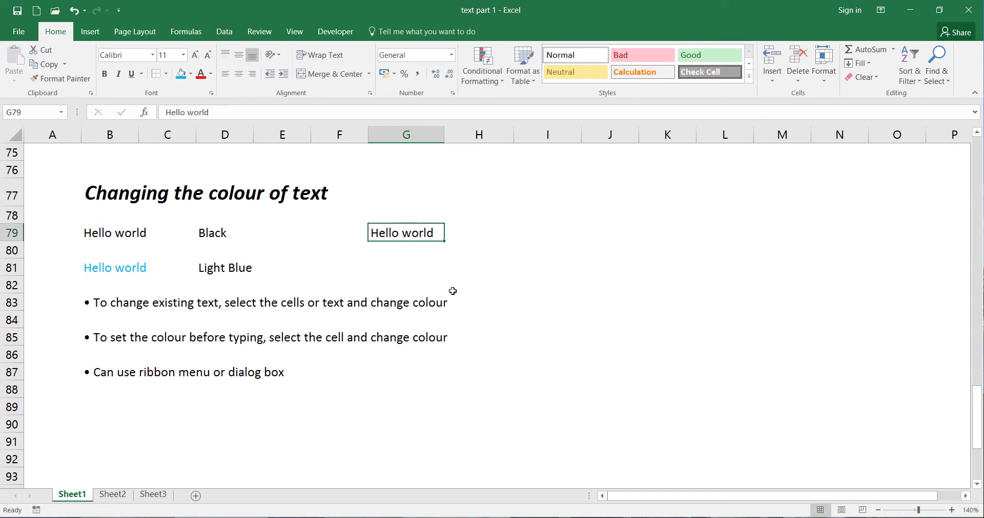
pyautogui.click(210, 75)
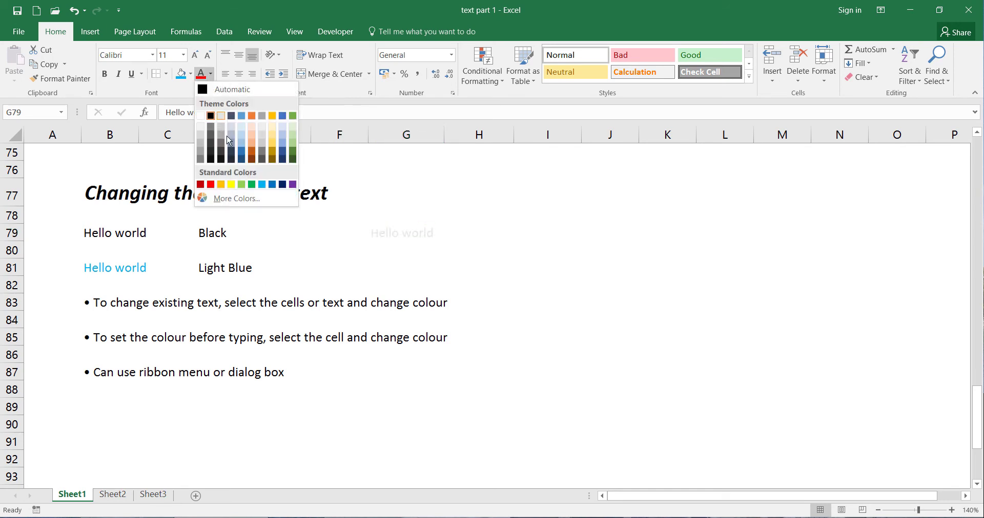
pyautogui.click(223, 202)
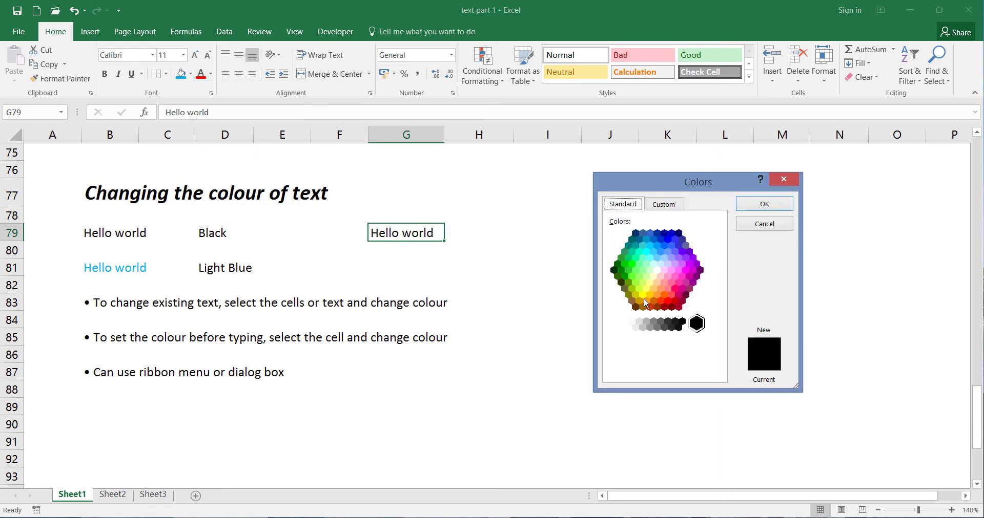
pyautogui.click(741, 224)
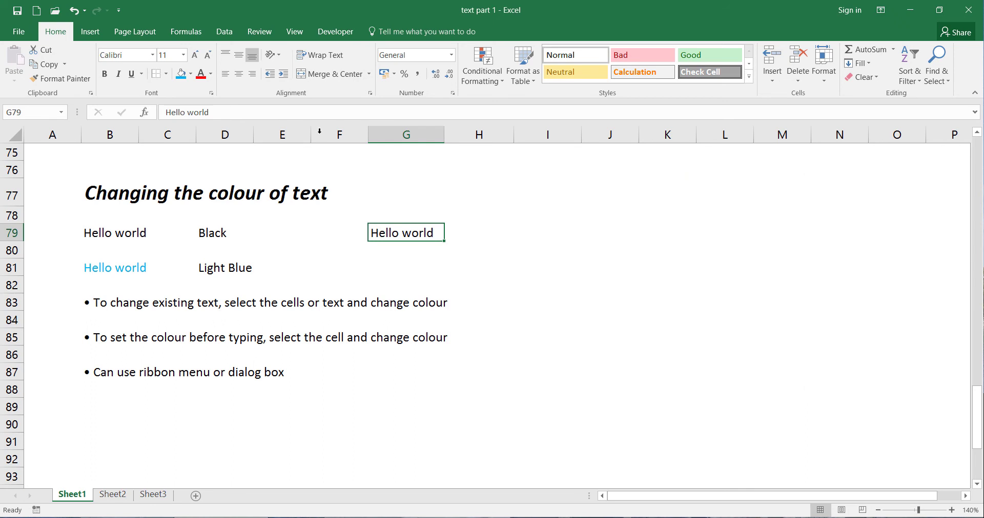
# - Set the font colour of the text in cell G79 to standard green
pyautogui.click(210, 74)
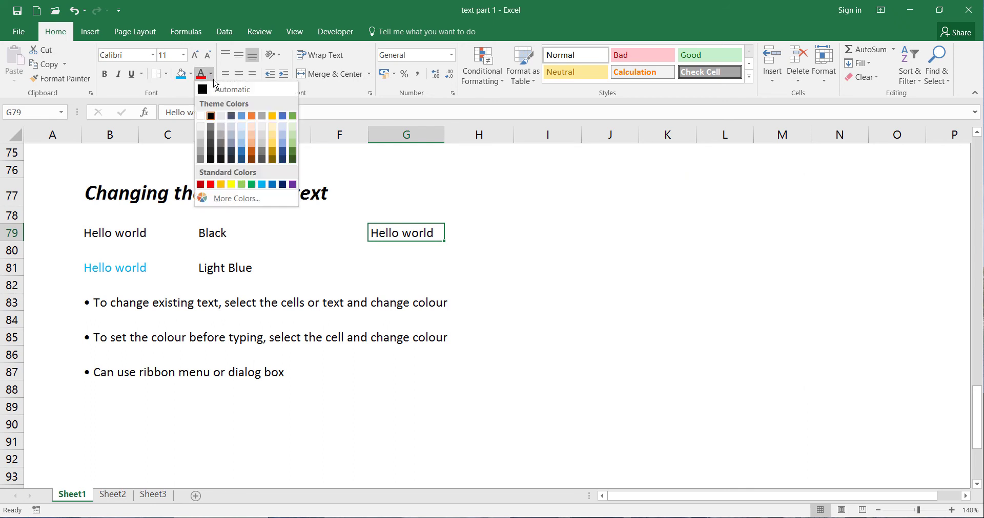
pyautogui.click(251, 184)
pyautogui.click(364, 279)
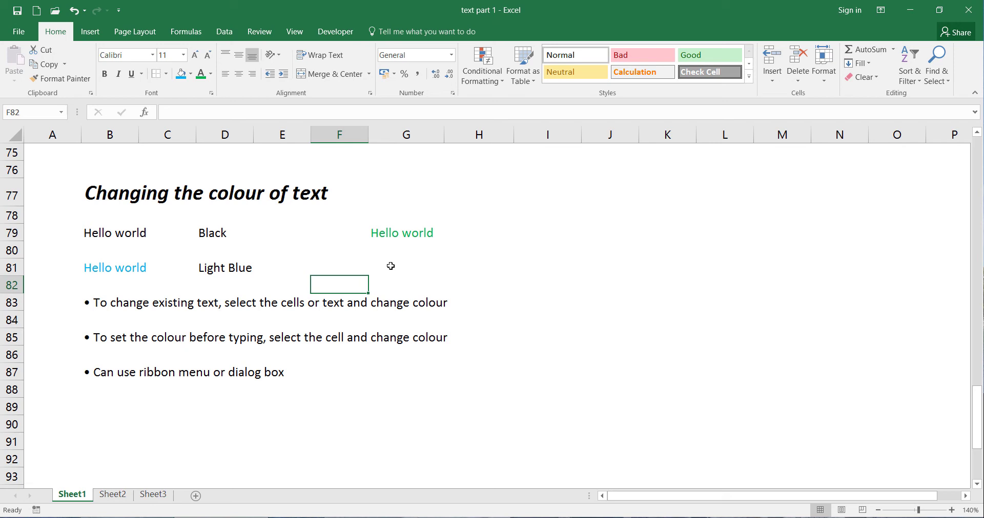
# - Set the font colour of "Hello world" in G79 to the black theme colour and select cell G81
pyautogui.click(384, 233)
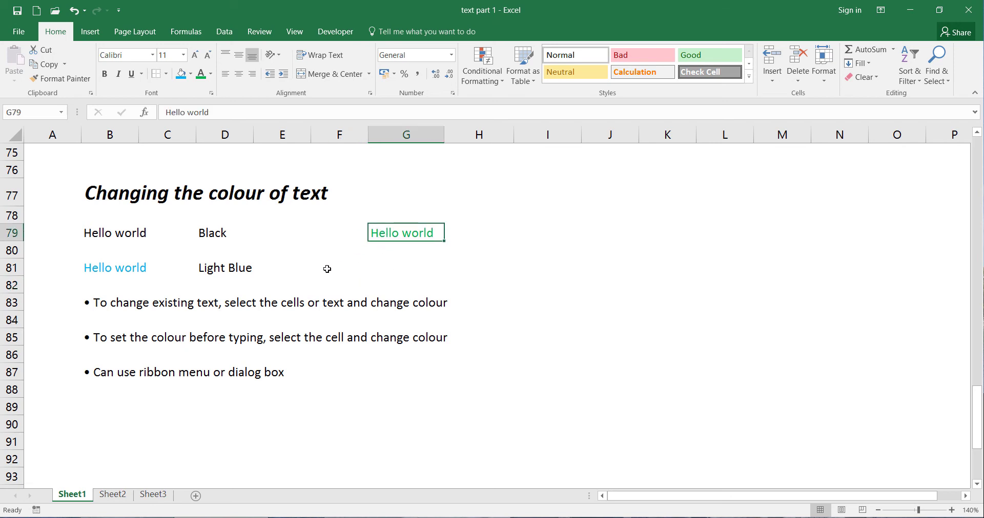
pyautogui.click(210, 73)
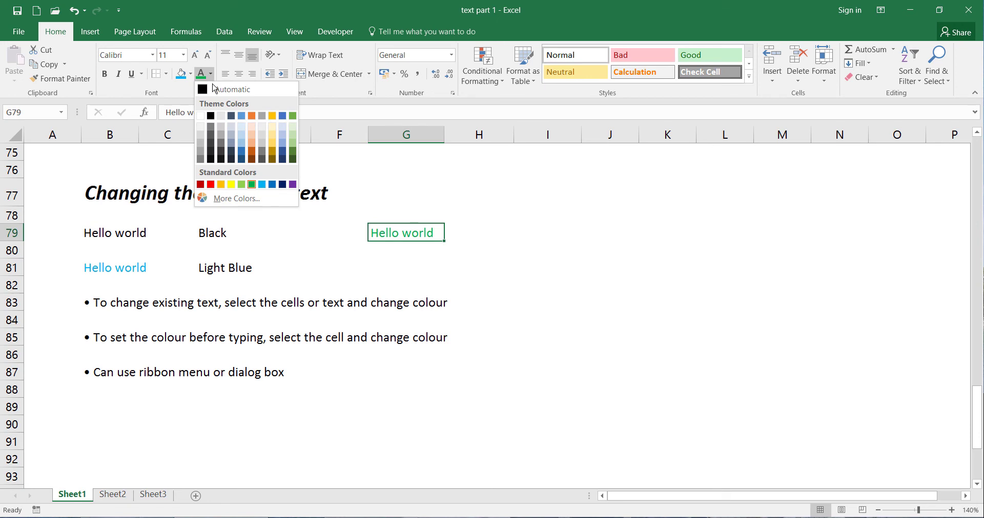
pyautogui.click(211, 116)
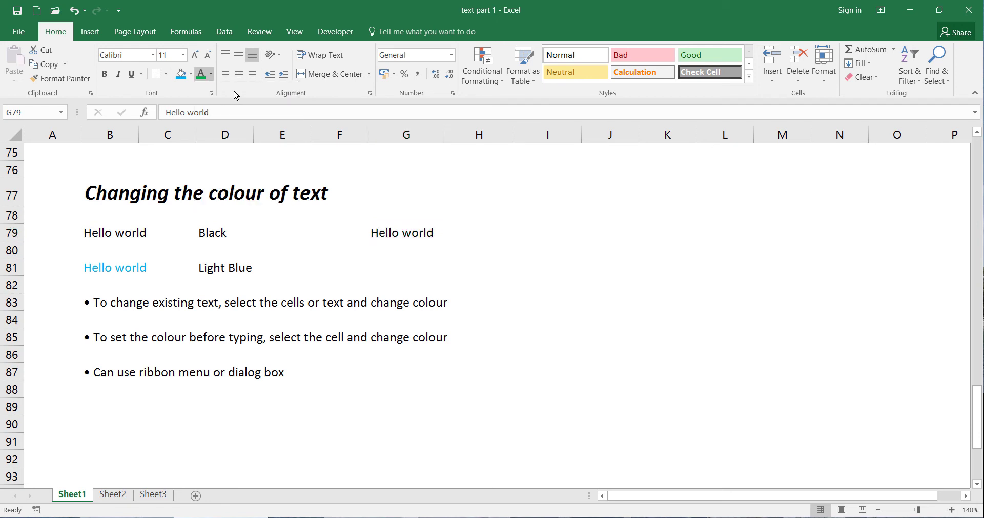
pyautogui.click(375, 260)
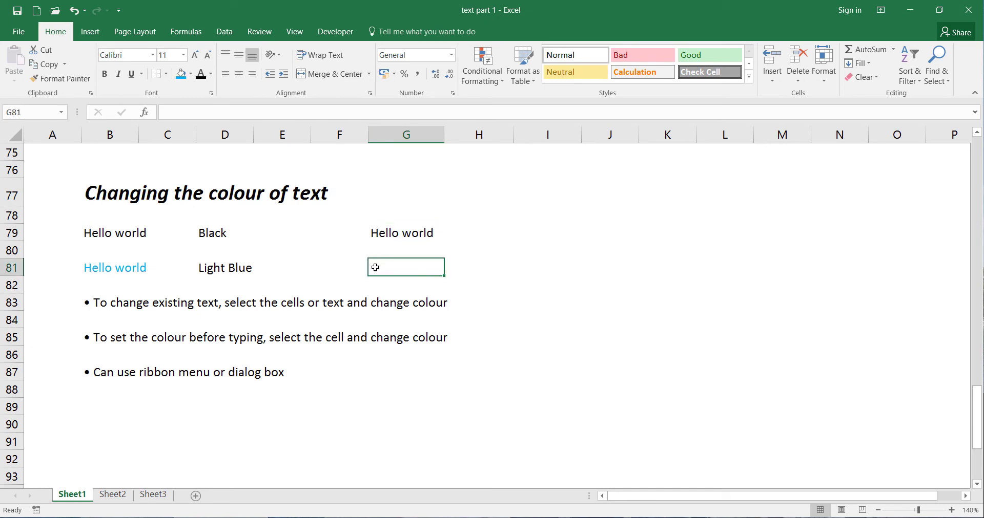
# - Examine the font colour choices for cell G79 in Format Cells, and close the dialog without applying a change
pyautogui.click(401, 235)
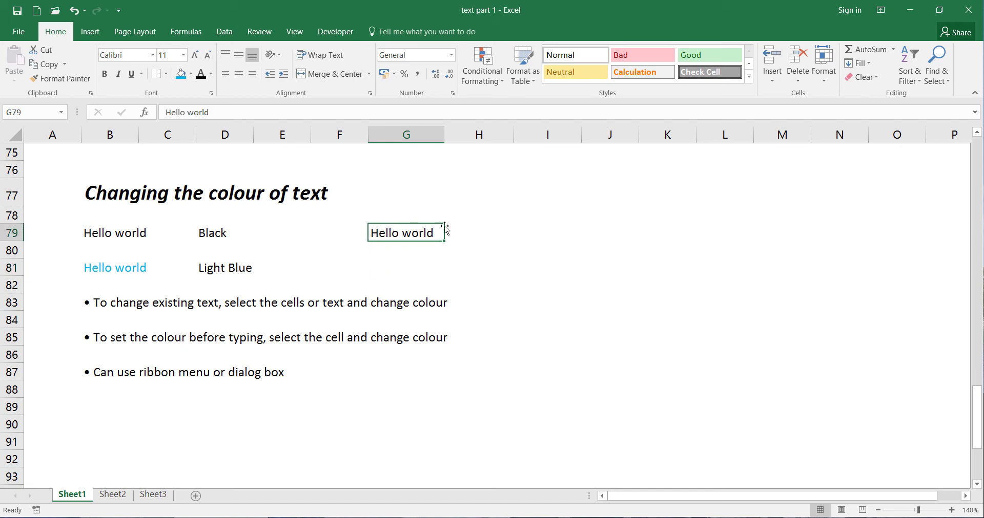
pyautogui.rightClick(390, 235)
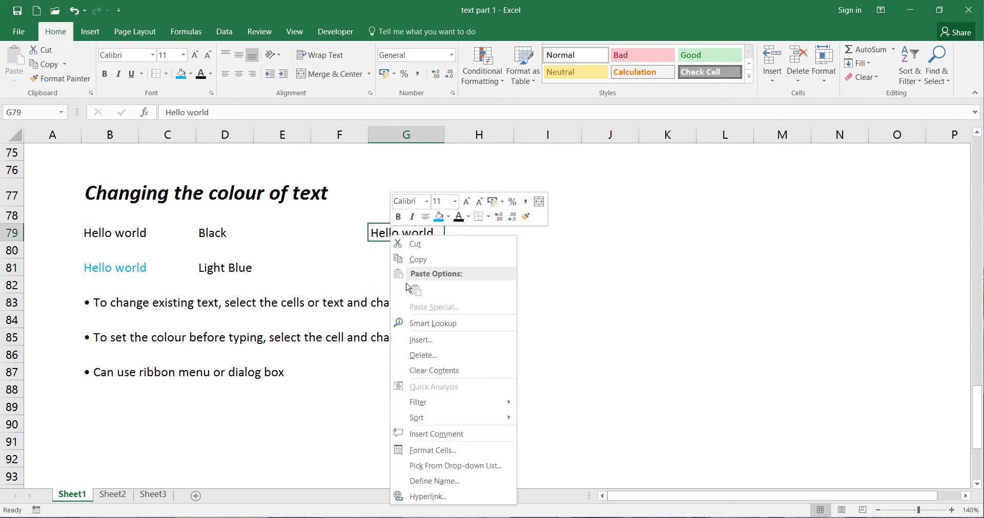
pyautogui.click(408, 453)
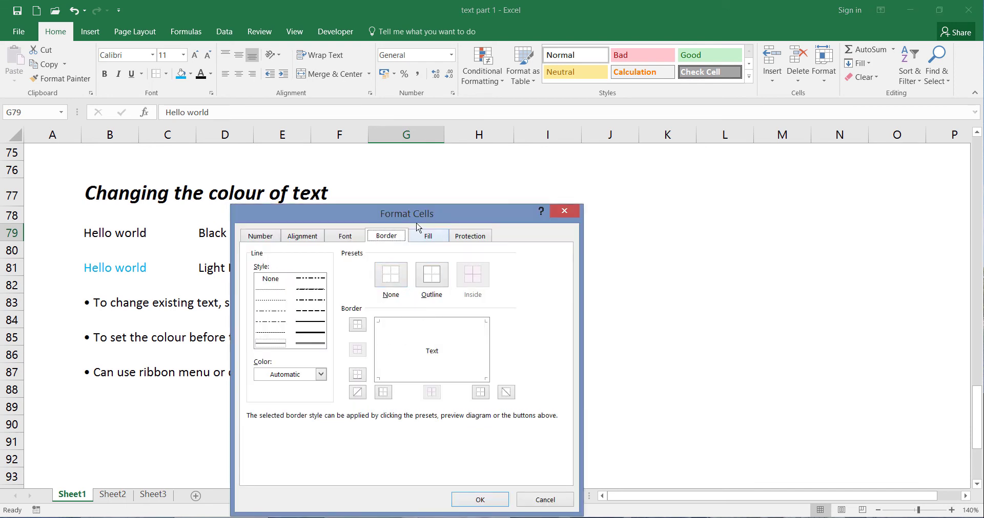
pyautogui.moveTo(416, 224); pyautogui.dragTo(451, 150)
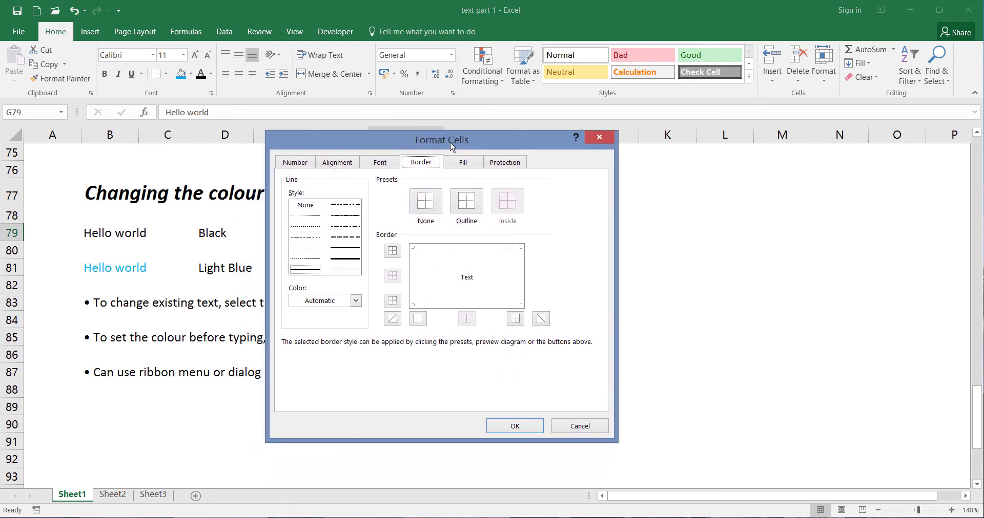
pyautogui.click(395, 166)
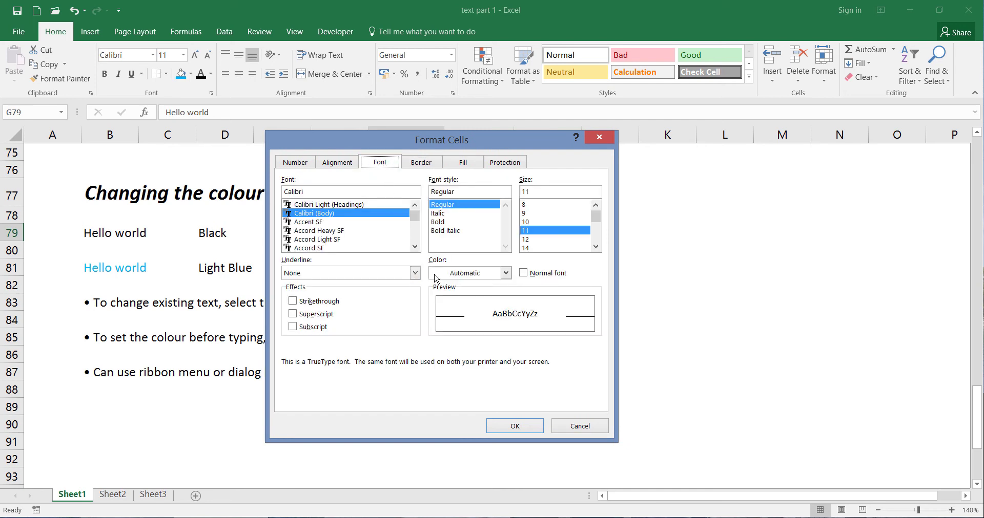
pyautogui.click(506, 273)
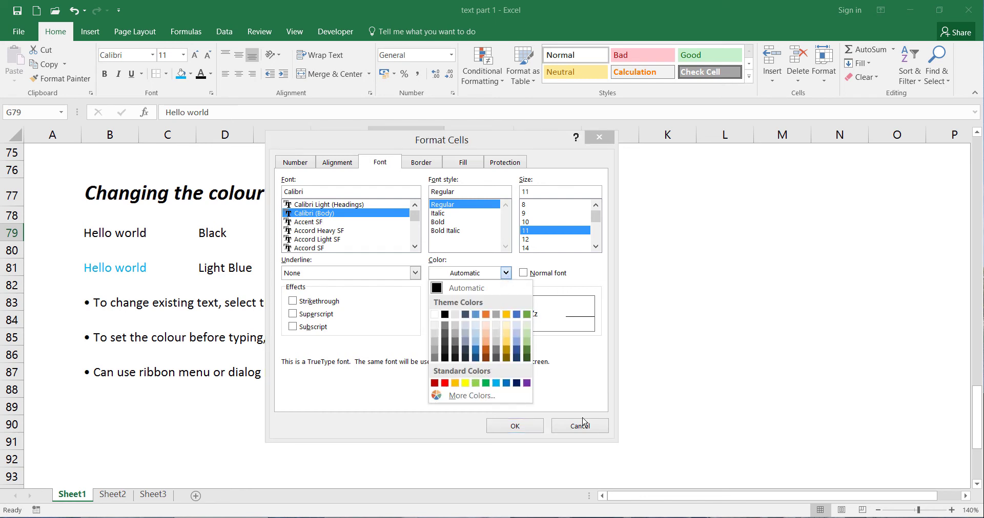
pyautogui.click(578, 436)
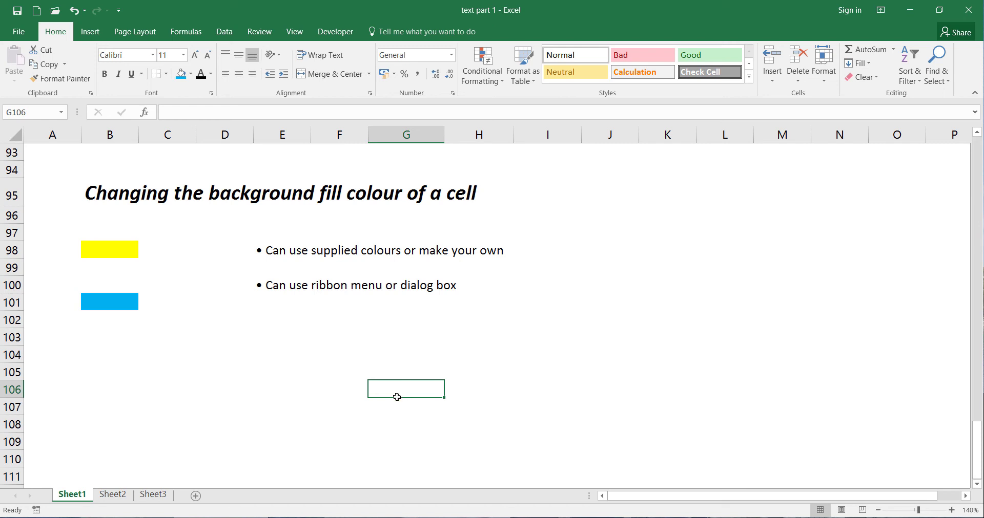
# - Fill cell B103 with standard red and select cell D106
pyautogui.click(126, 343)
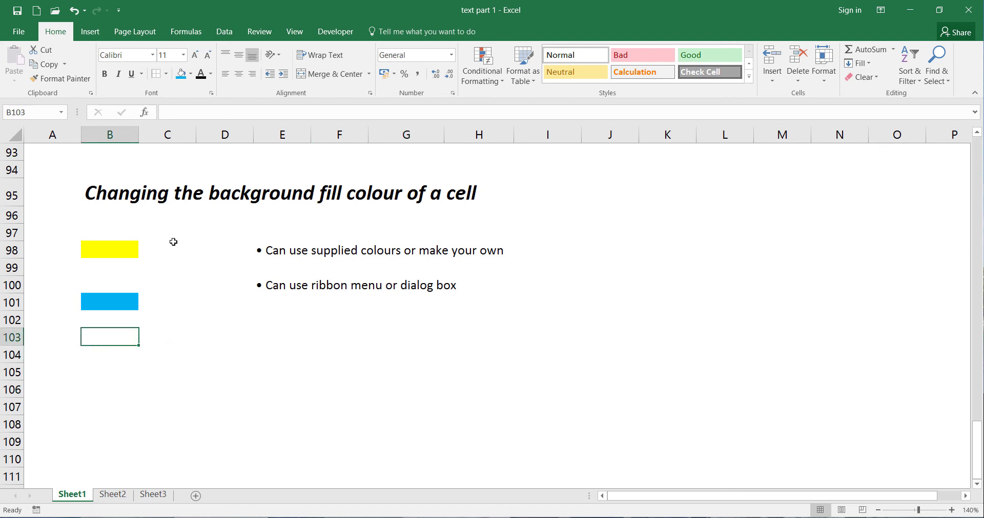
pyautogui.click(190, 76)
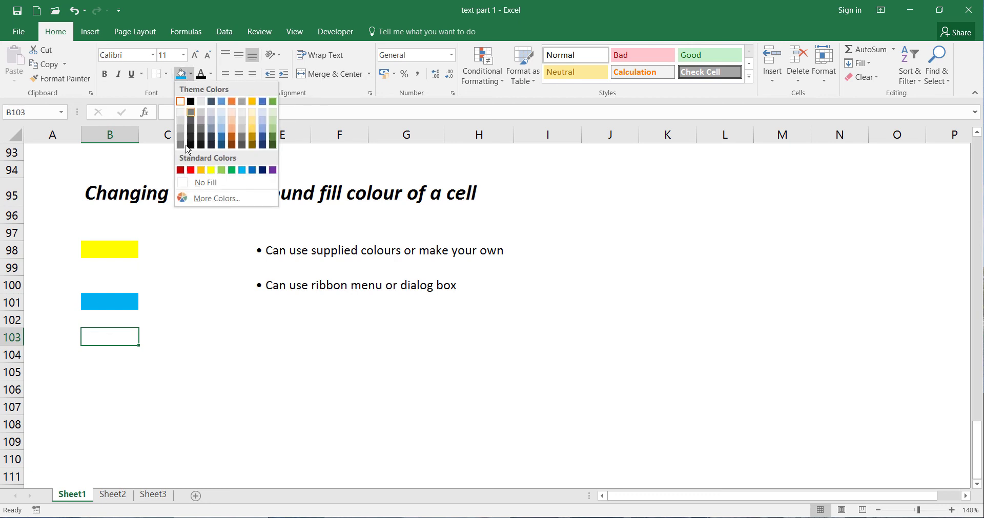
pyautogui.click(190, 171)
pyautogui.click(234, 396)
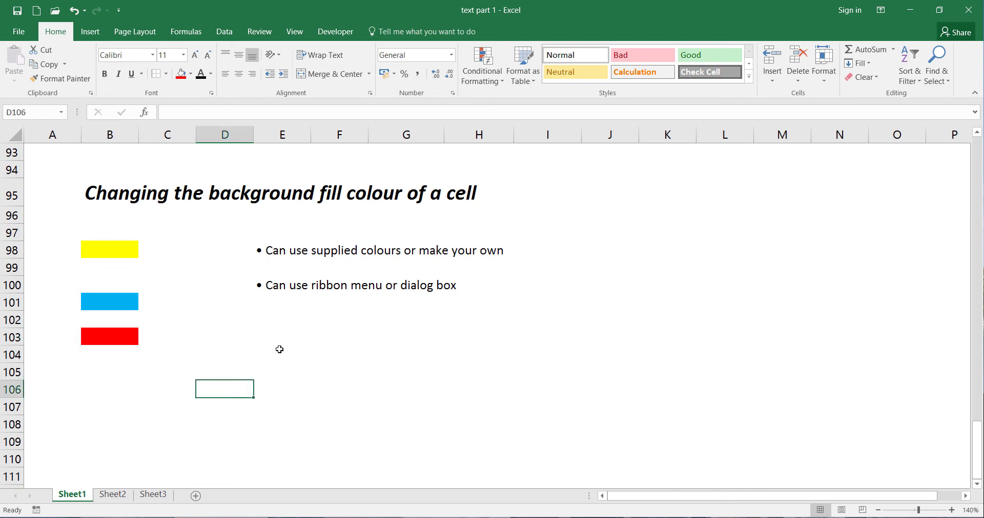
# - Enter the text "Hello world" in cell B106
pyautogui.click(117, 383)
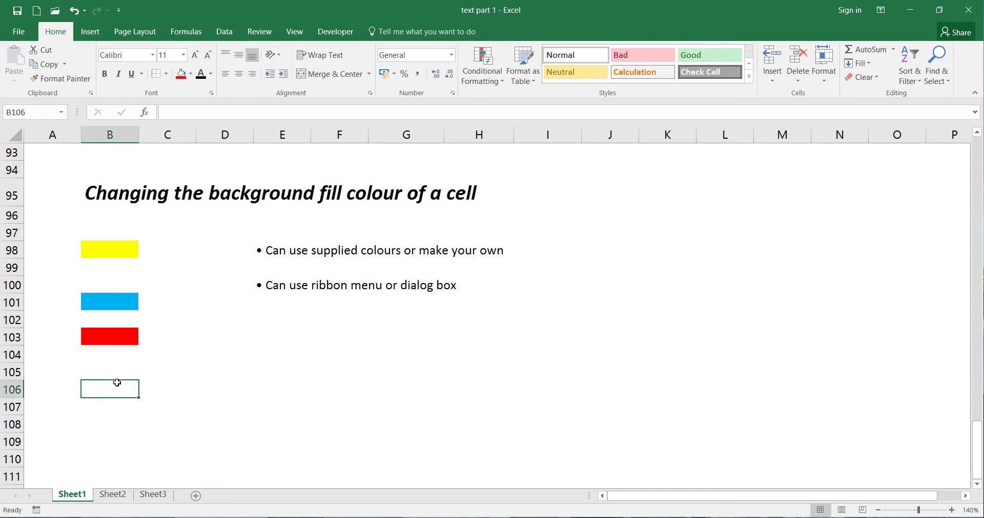
pyautogui.write('Hello world')
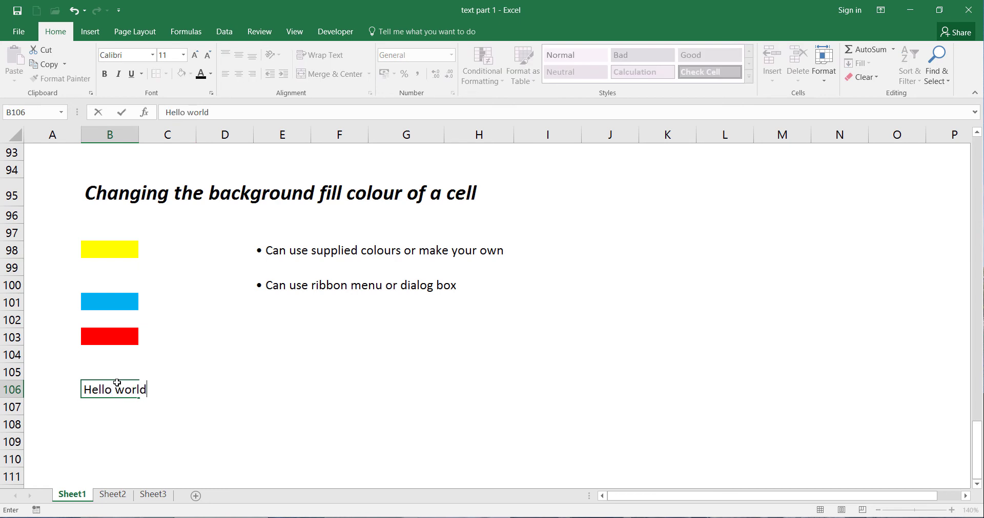
pyautogui.press('Return')
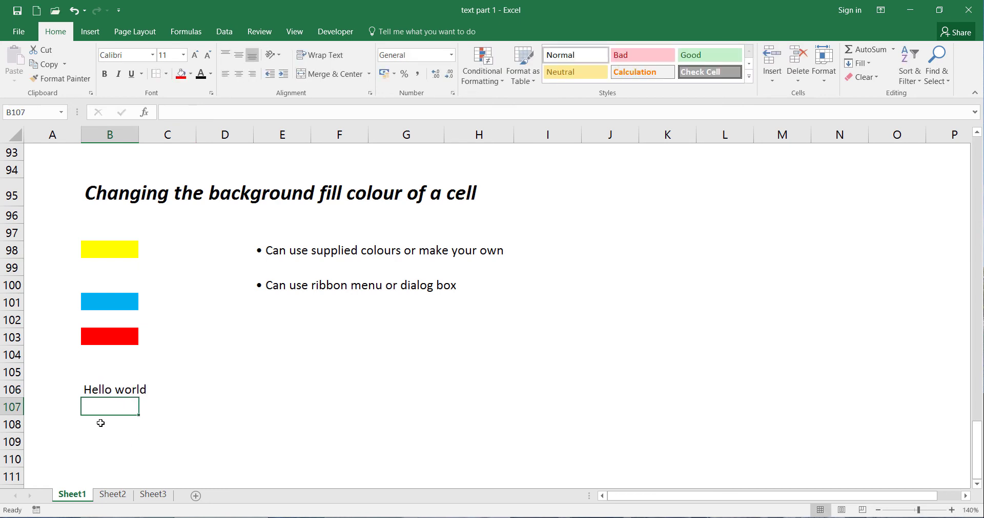
# - Fill cell B106 with standard light blue and widen column B to fit the "Hello world" text
pyautogui.click(105, 391)
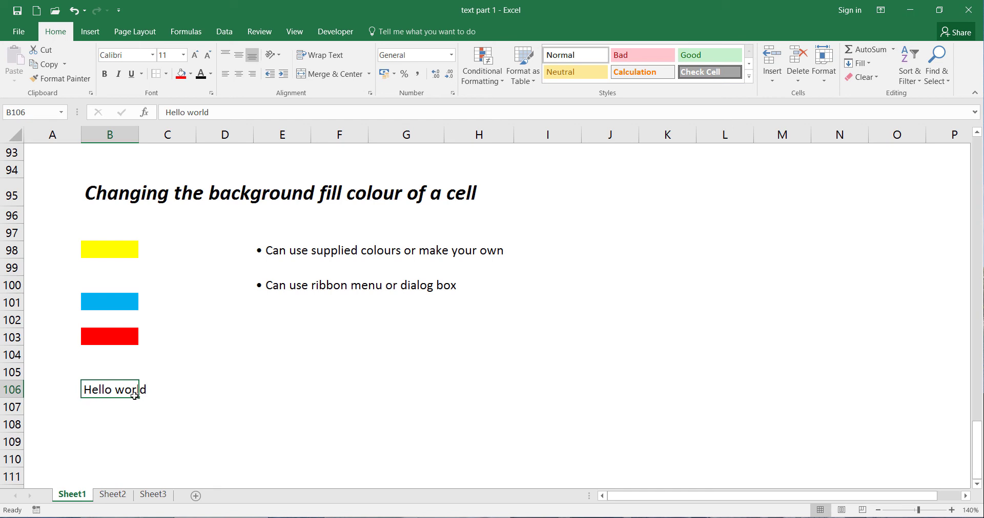
pyautogui.click(190, 74)
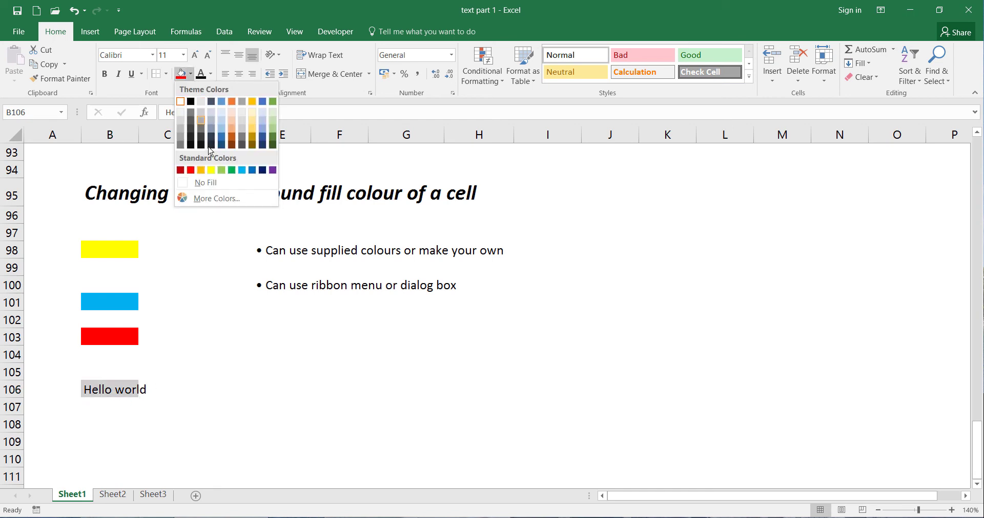
pyautogui.click(241, 171)
pyautogui.click(286, 368)
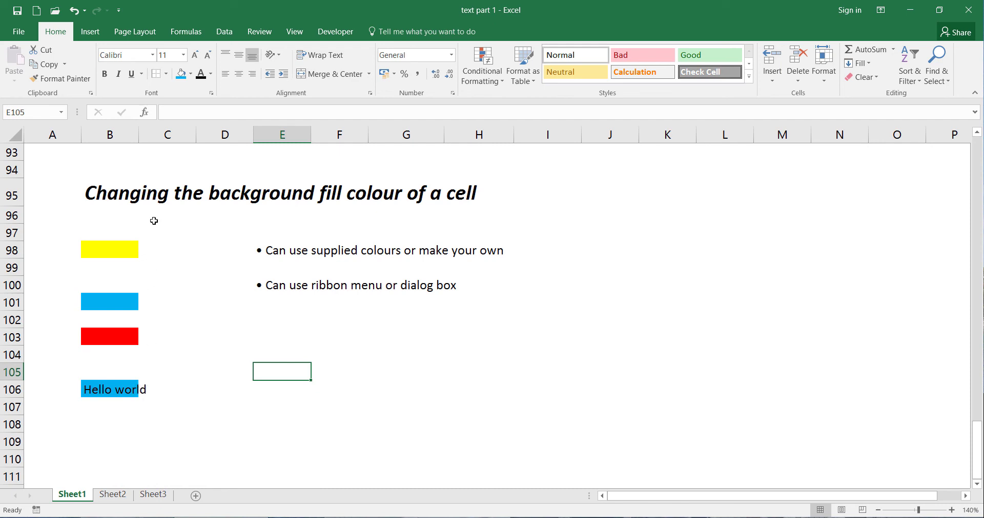
pyautogui.moveTo(139, 136); pyautogui.dragTo(150, 144)
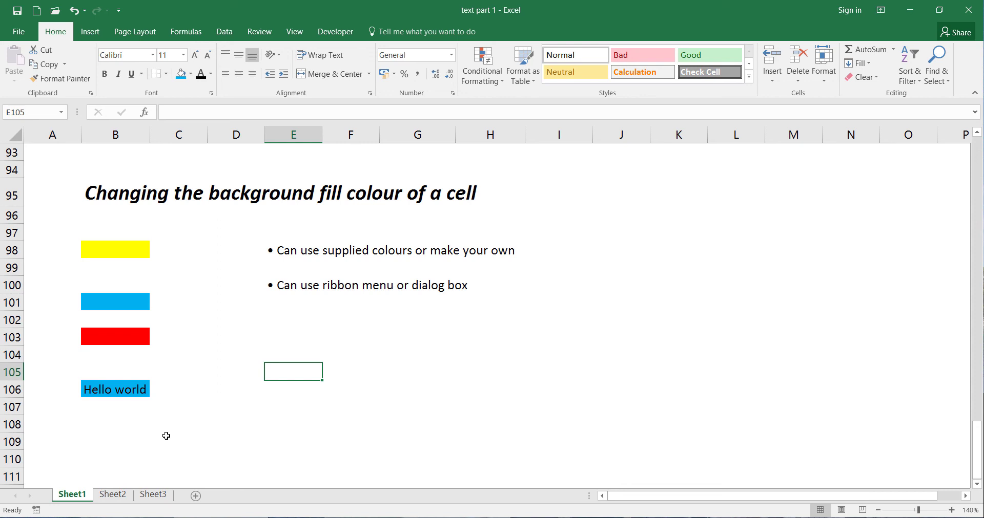
# - Examine the background colours and pattern styles offered for cell B106 in the Fill settings of Format Cells
pyautogui.click(128, 390)
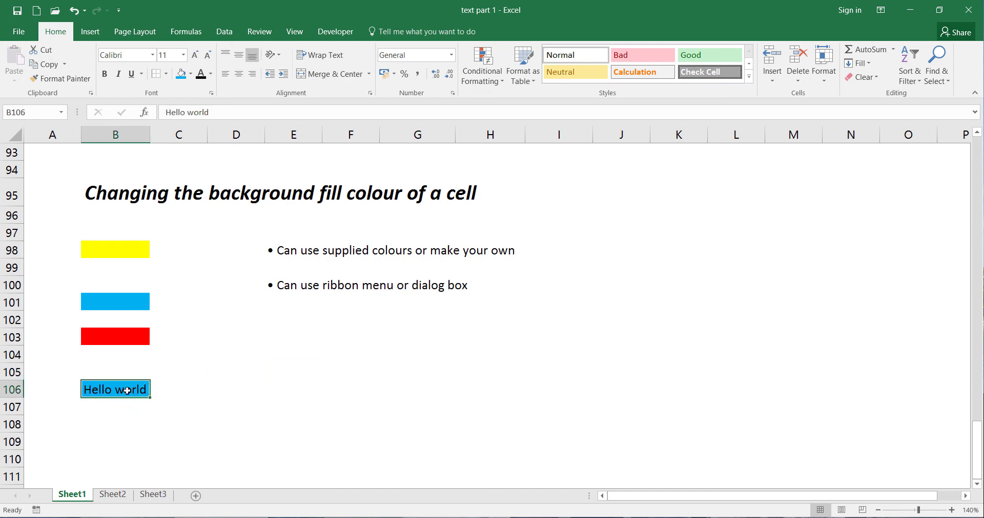
pyautogui.rightClick(127, 390)
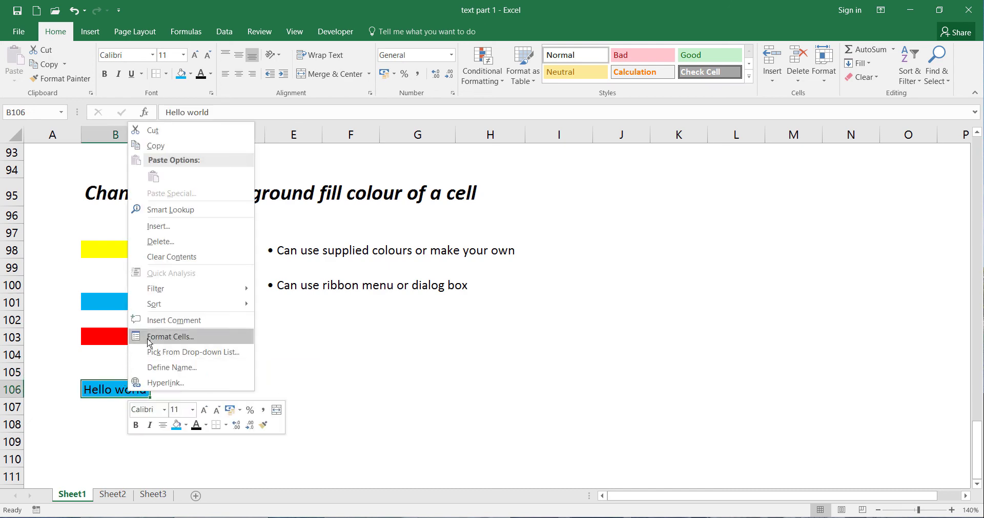
pyautogui.click(183, 337)
pyautogui.moveTo(223, 181); pyautogui.dragTo(405, 134)
pyautogui.click(387, 160)
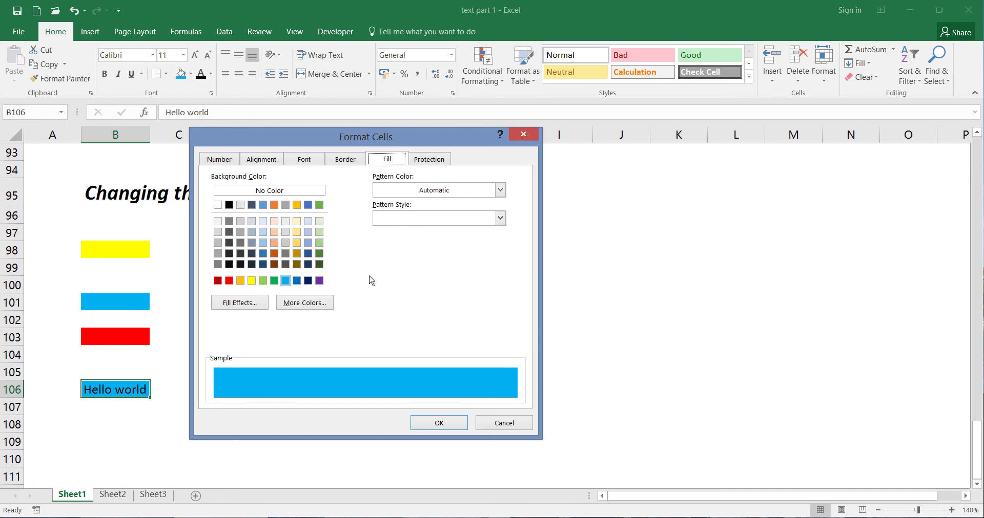
pyautogui.click(500, 219)
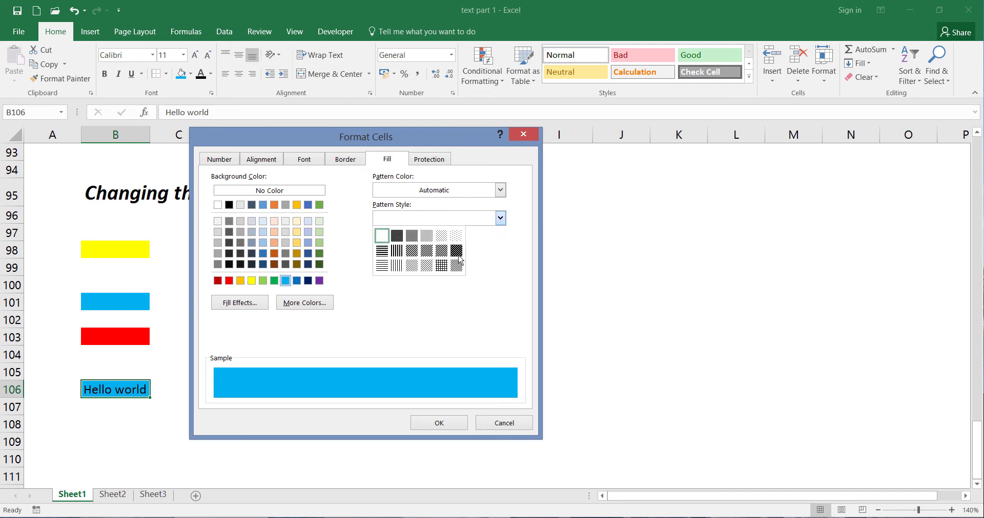
pyautogui.click(390, 312)
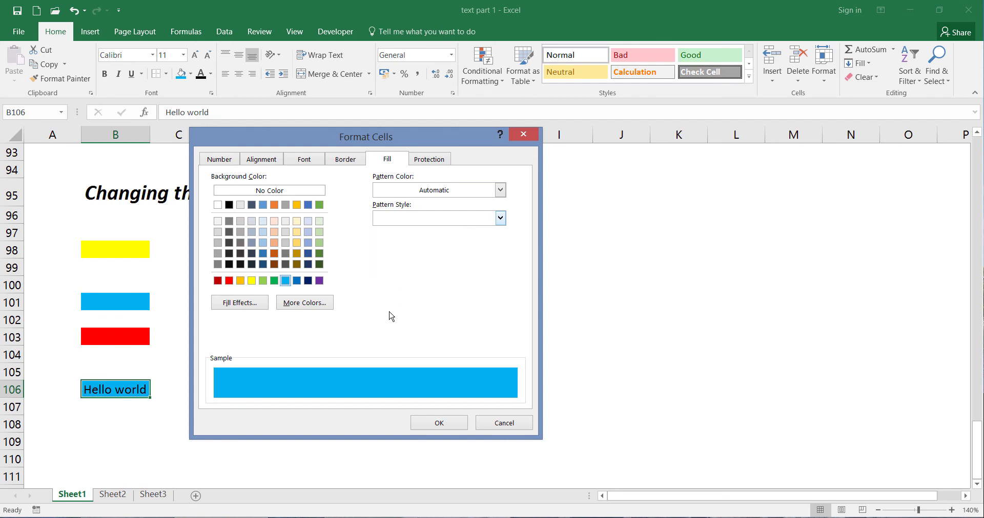
# - Examine the gradient options in Fill Effects and cancel out of them
pyautogui.click(249, 306)
pyautogui.moveTo(150, 187); pyautogui.dragTo(319, 142)
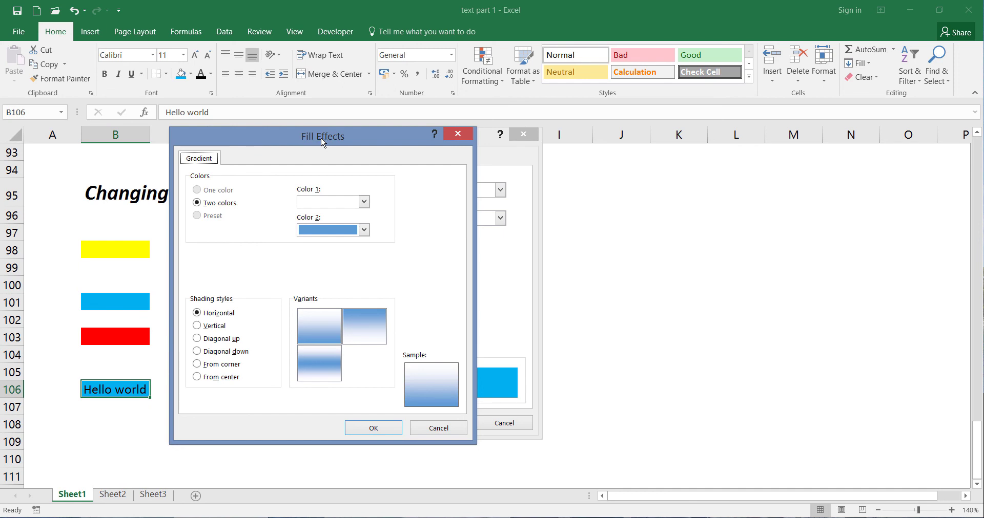
pyautogui.click(421, 433)
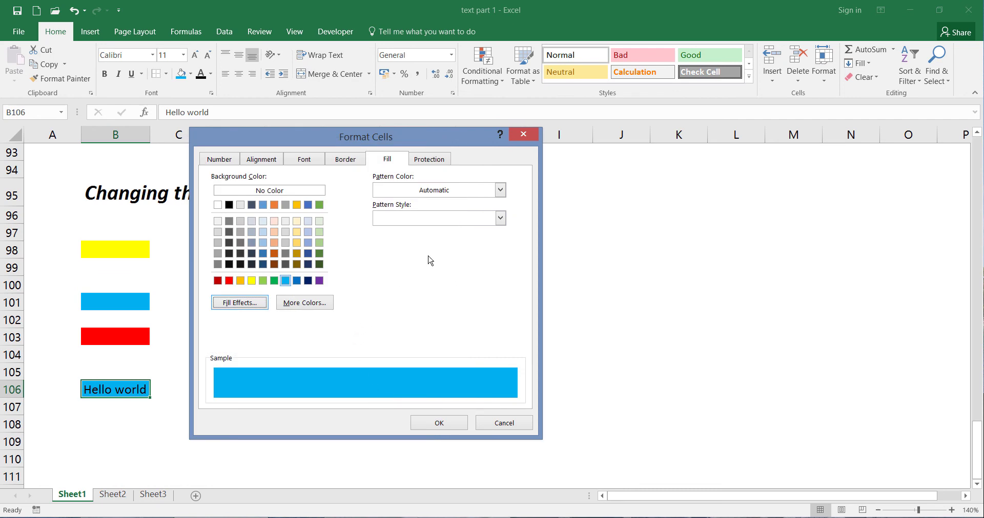
# - Review the pattern styles and gradient Fill Effects once more, cancel Format Cells and select cell E108
pyautogui.click(501, 220)
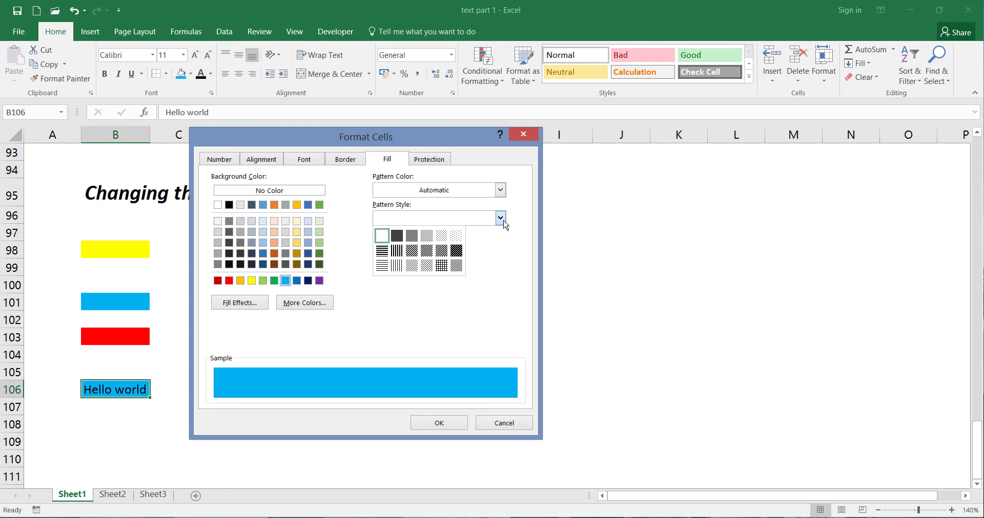
pyautogui.click(253, 340)
pyautogui.click(243, 308)
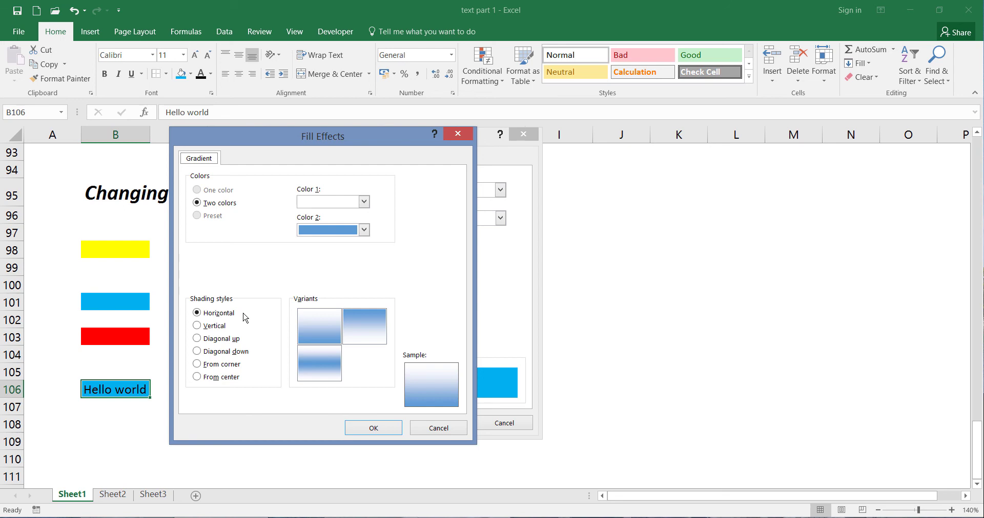
pyautogui.click(423, 430)
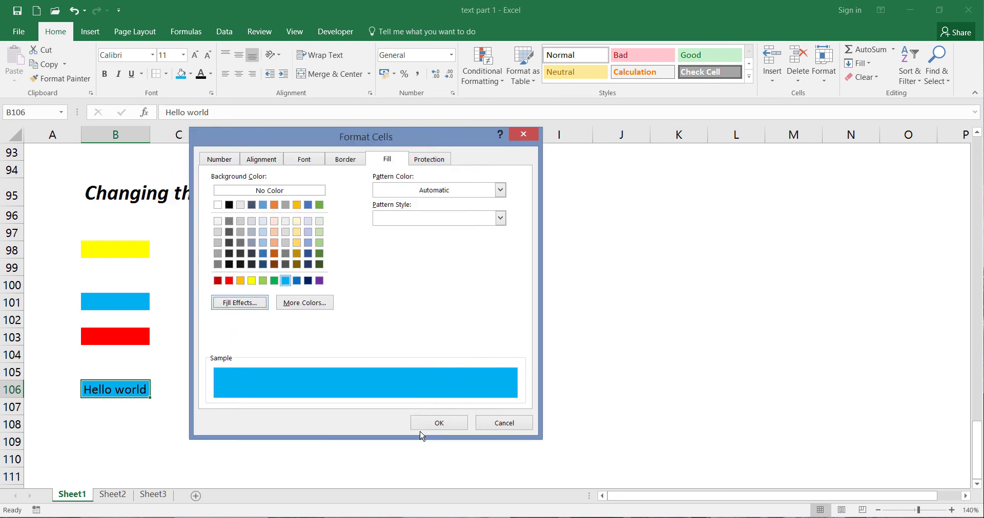
pyautogui.click(495, 423)
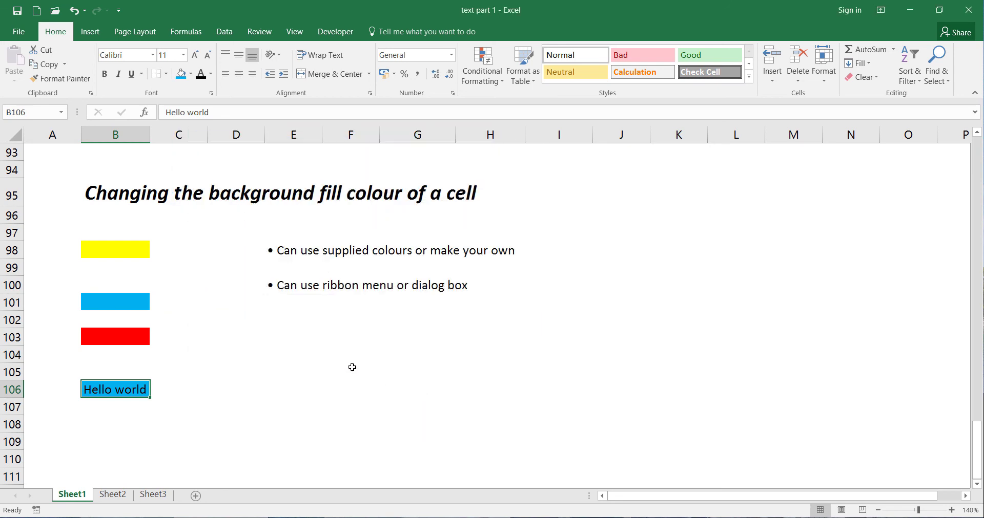
pyautogui.click(288, 420)
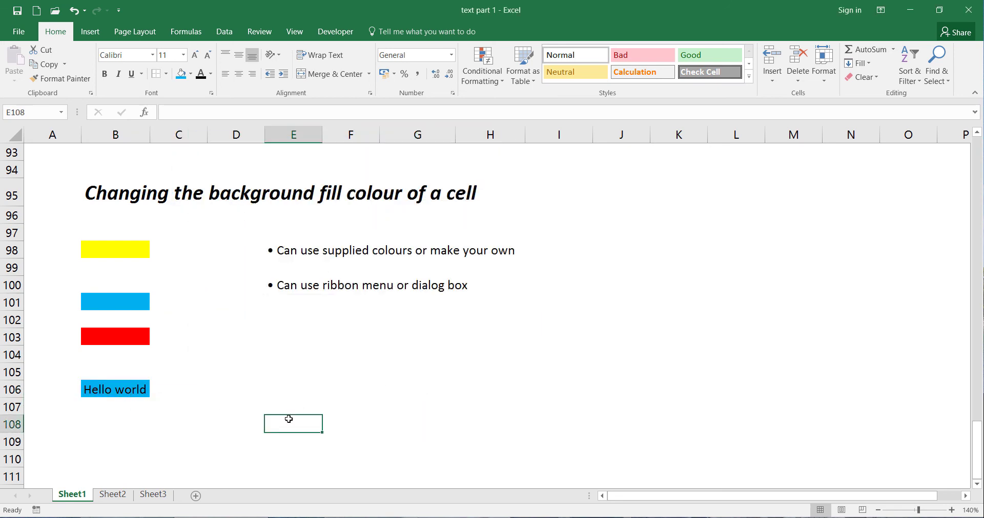